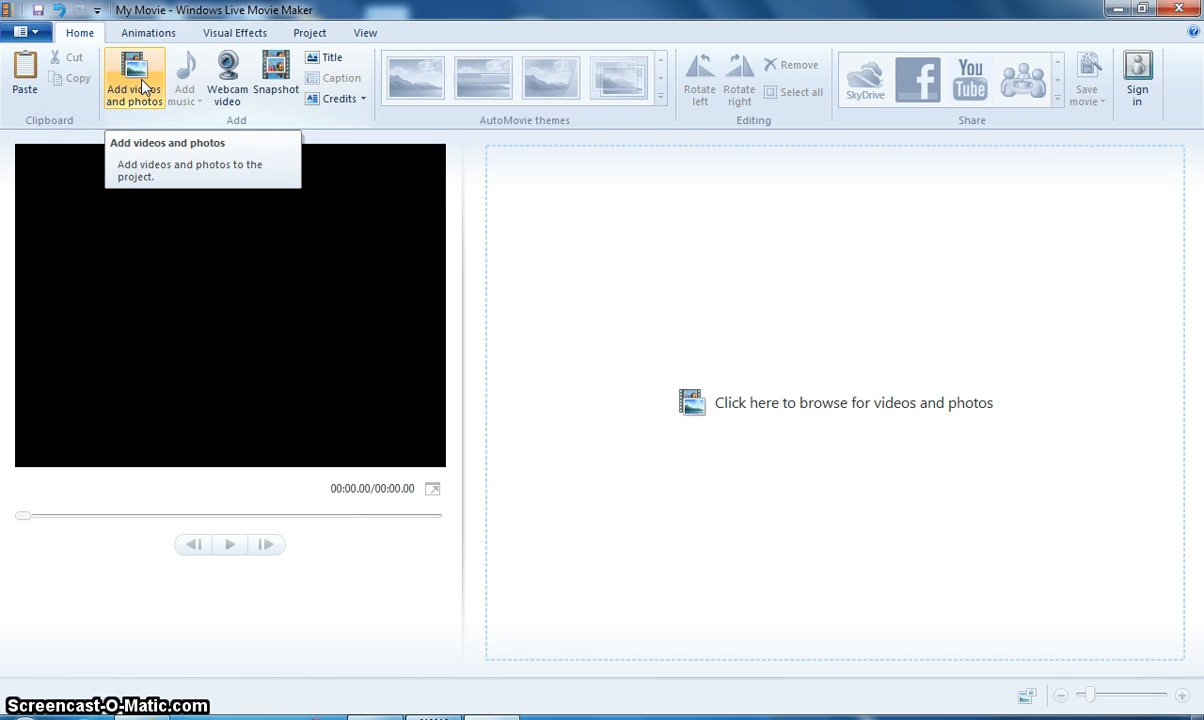
- Import Checklist.mp4, Core Apps on Tablet.mp4, Drag and Drop Files.mp4 and Drag and Drop Into a Folder.mp4 from the Screencasts folder
click(142, 86)
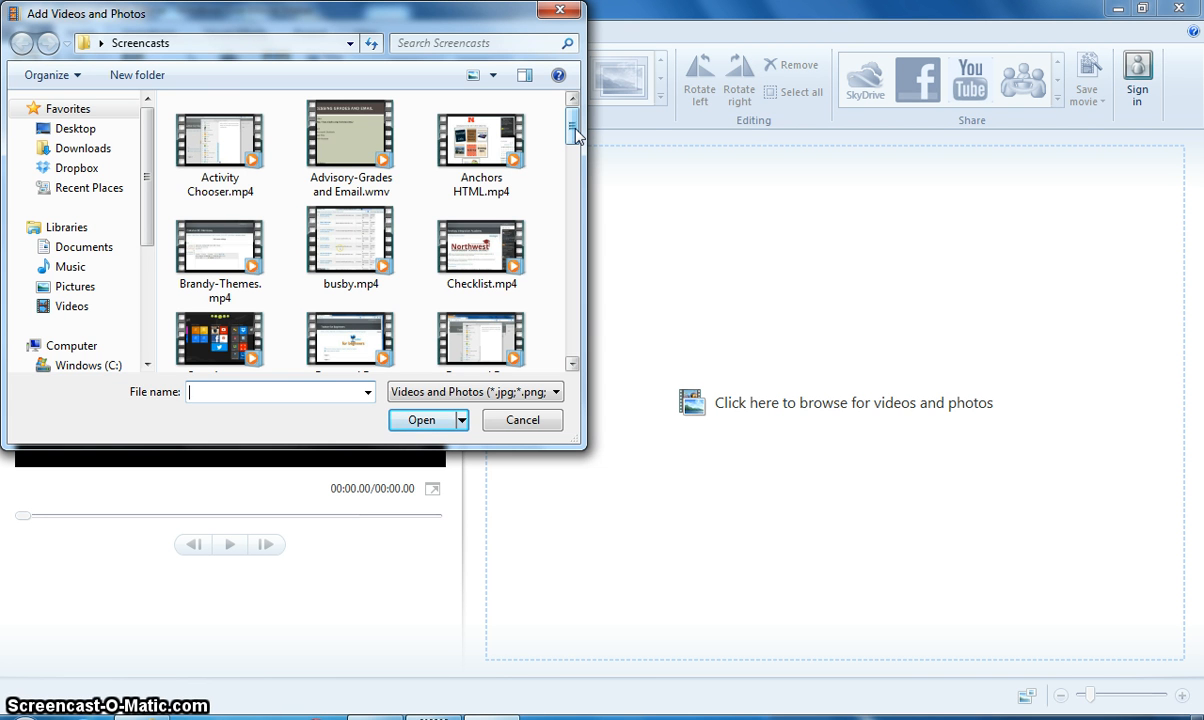
click(497, 259)
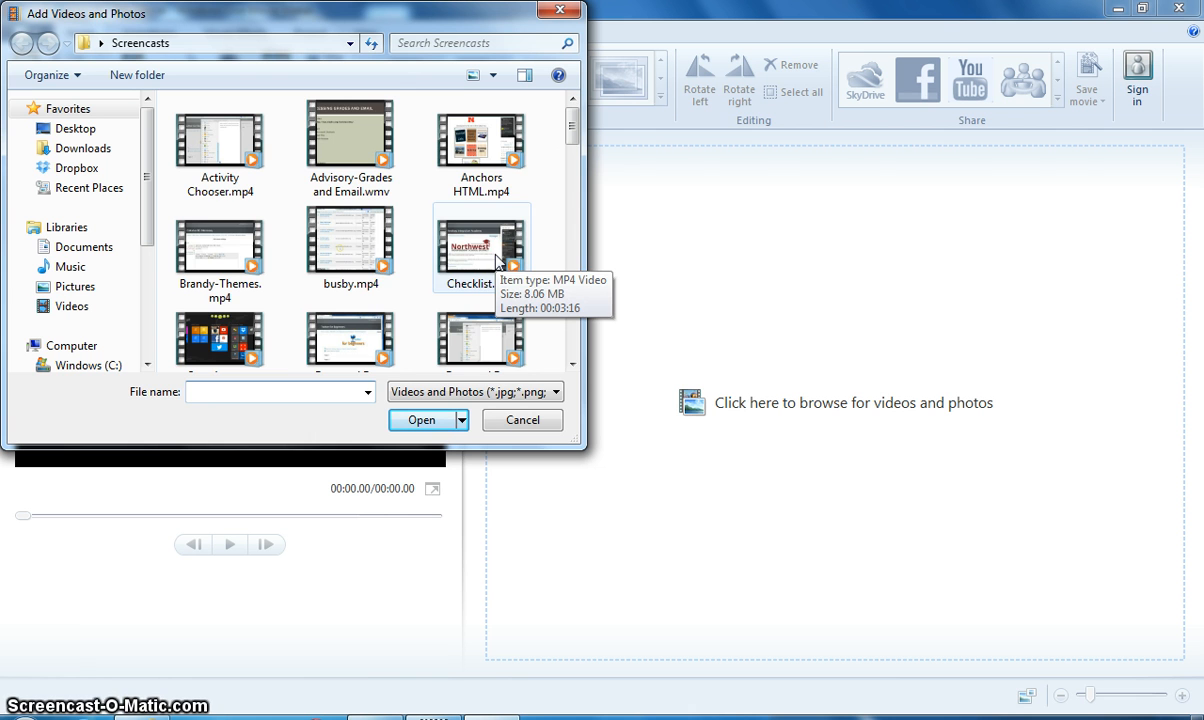
shift+click(486, 318)
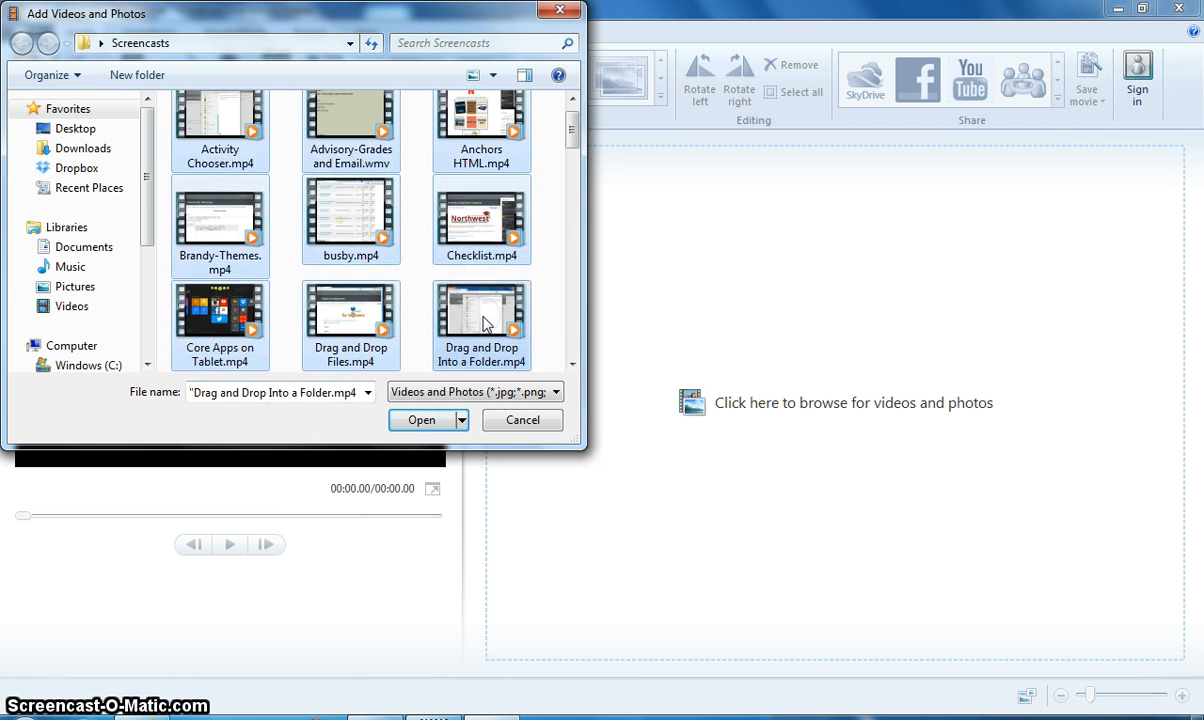
click(388, 190)
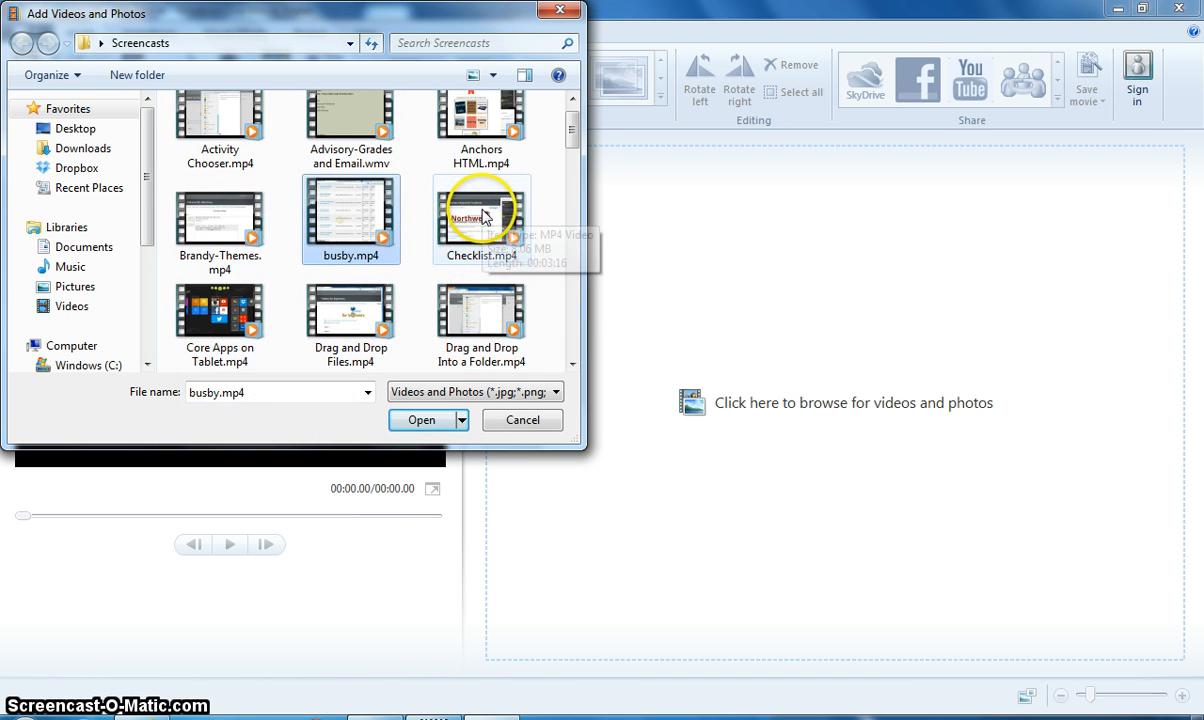
click(516, 236)
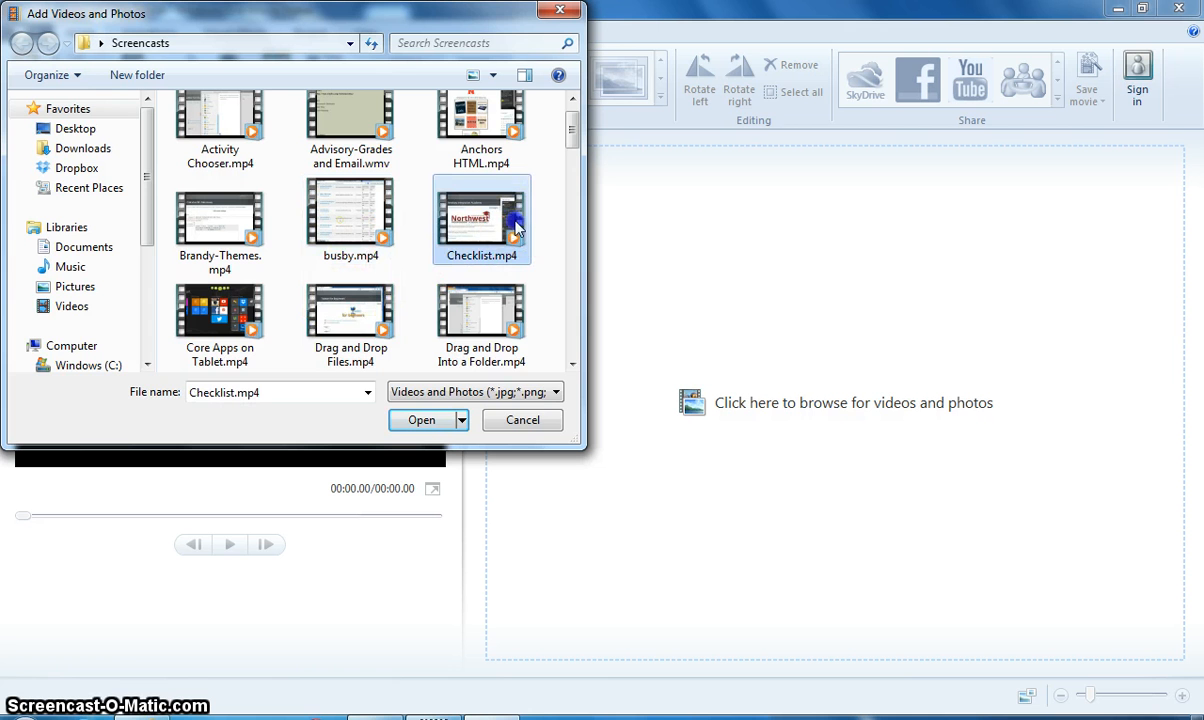
shift+click(349, 314)
shift+click(506, 322)
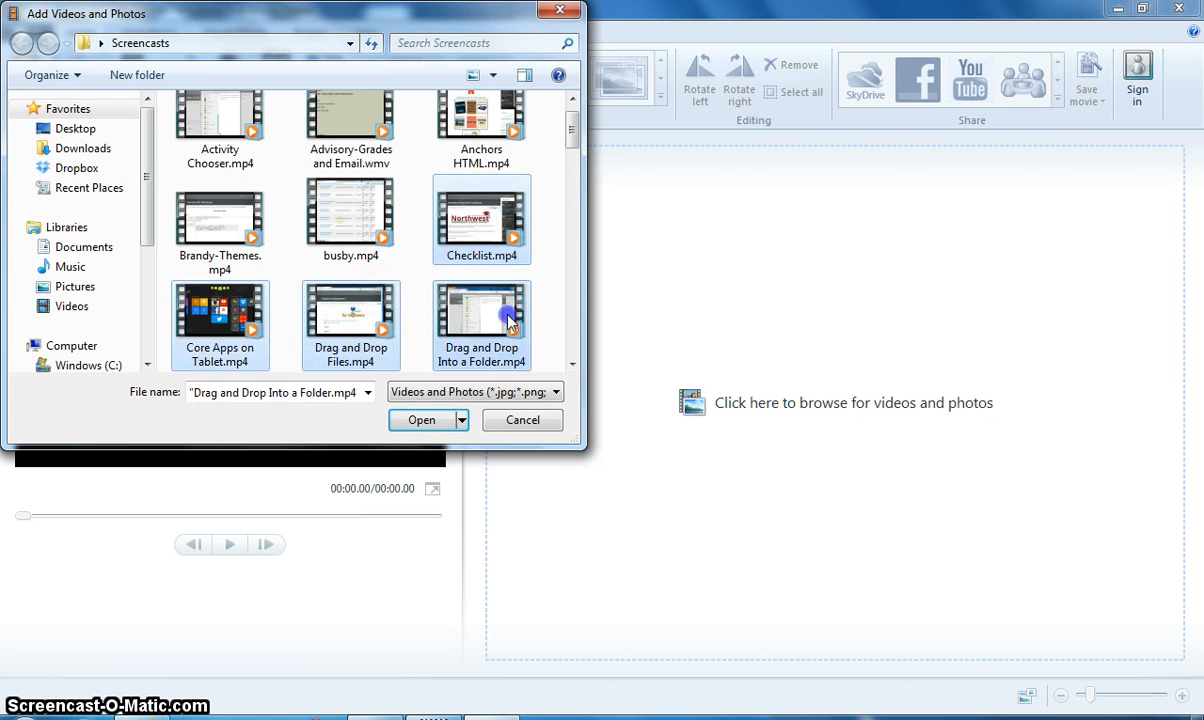
click(421, 421)
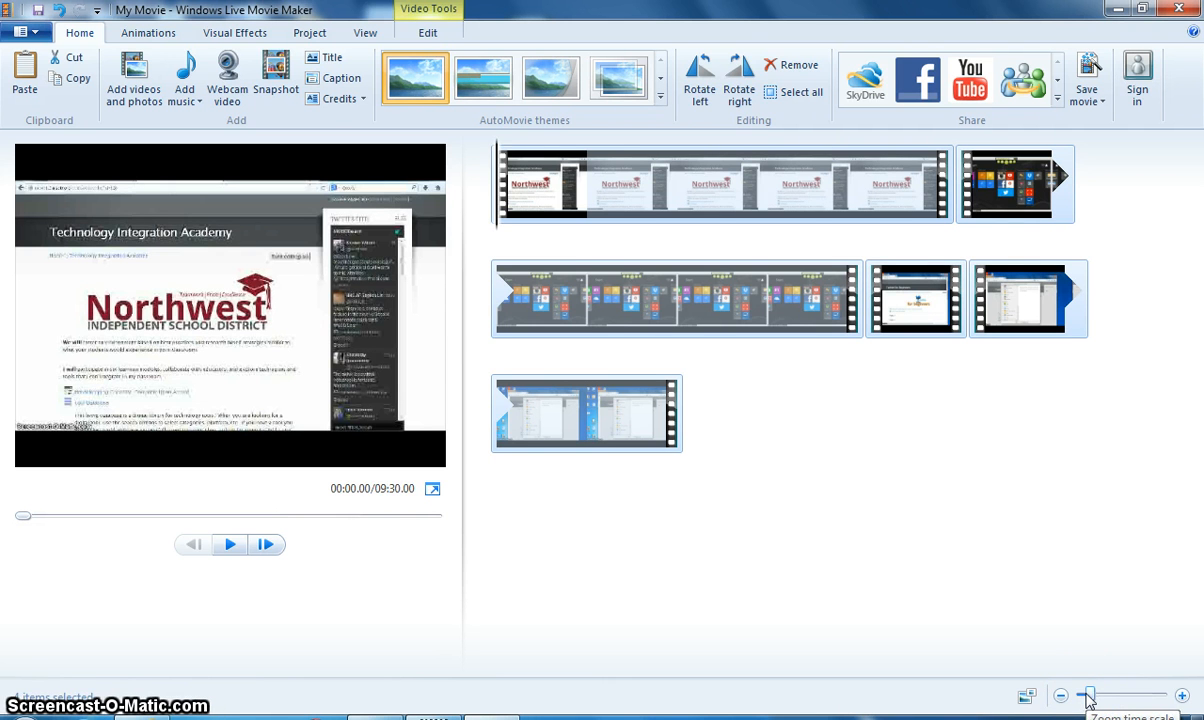
- Move the Drag and Drop Files.mp4 clip to the beginning of the movie, ahead of the Checklist.mp4 clip
mouse_move(1088, 697)
mouse_down()
mouse_move(1127, 700)
mouse_move(1092, 707)
mouse_up()
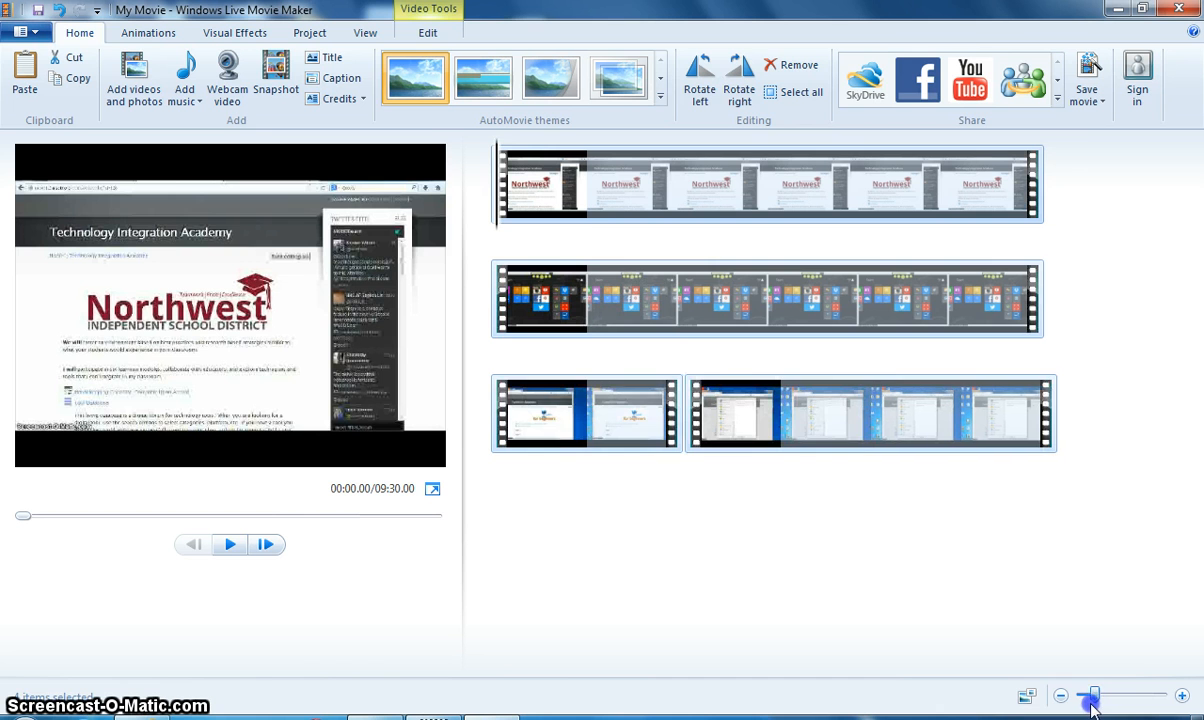
click(846, 600)
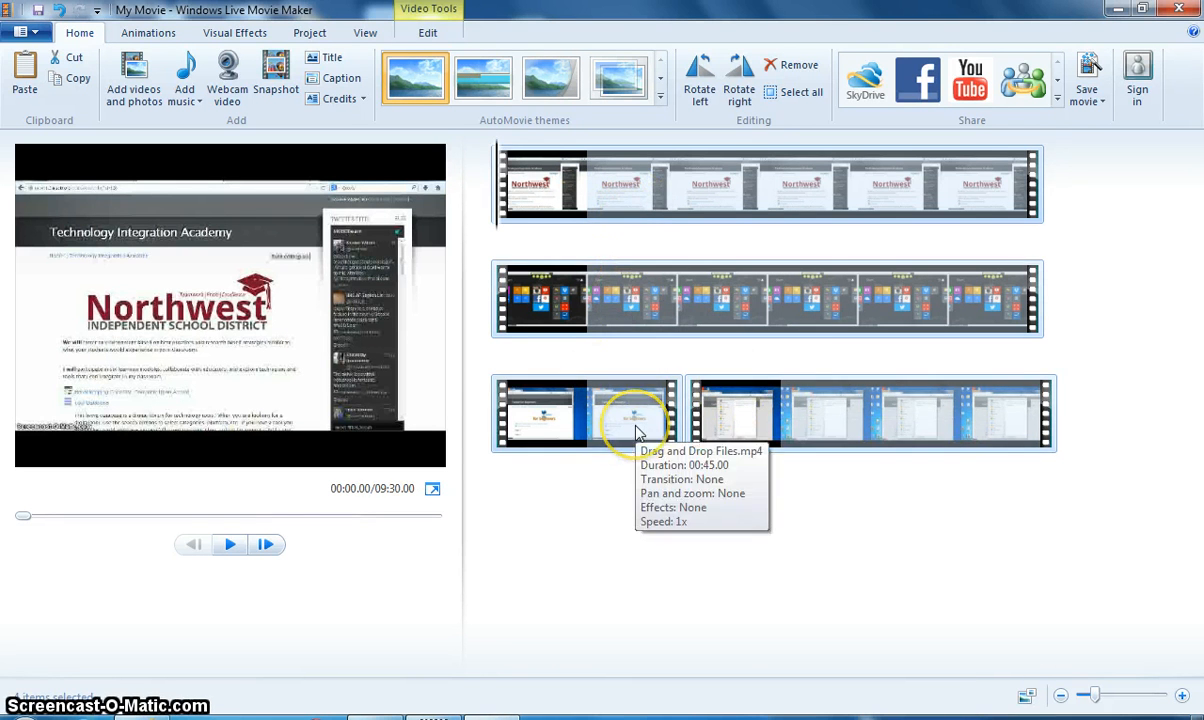
drag(635, 426, 527, 218)
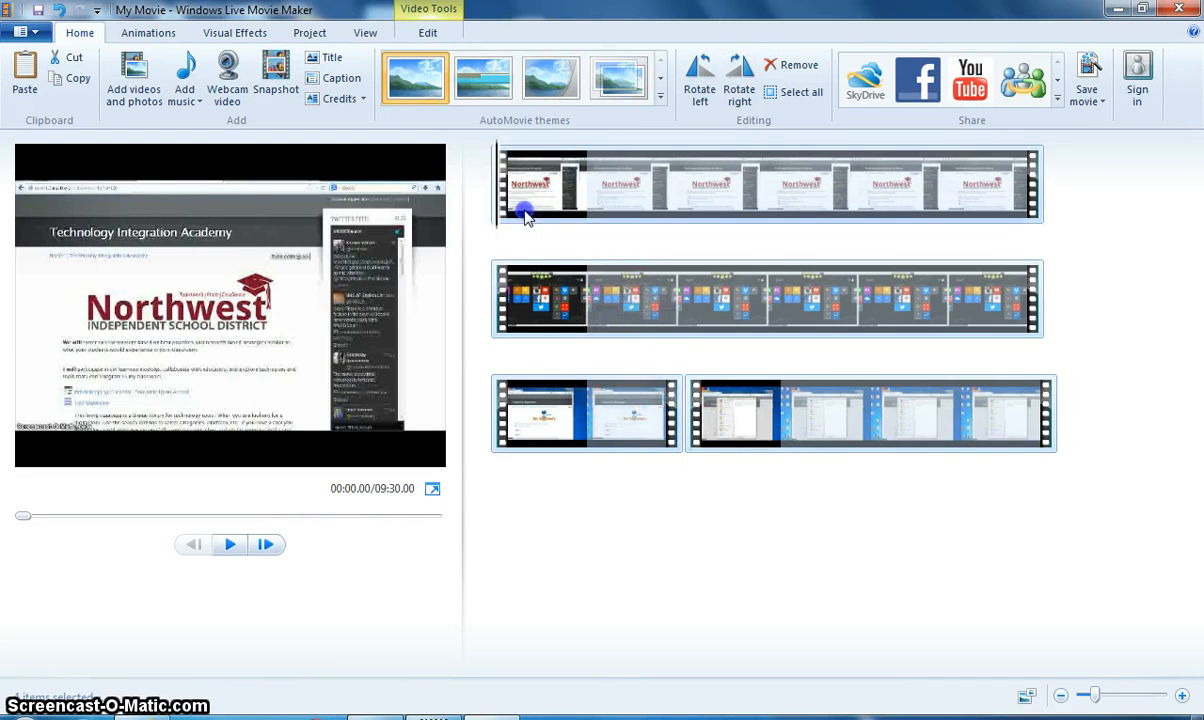
click(551, 407)
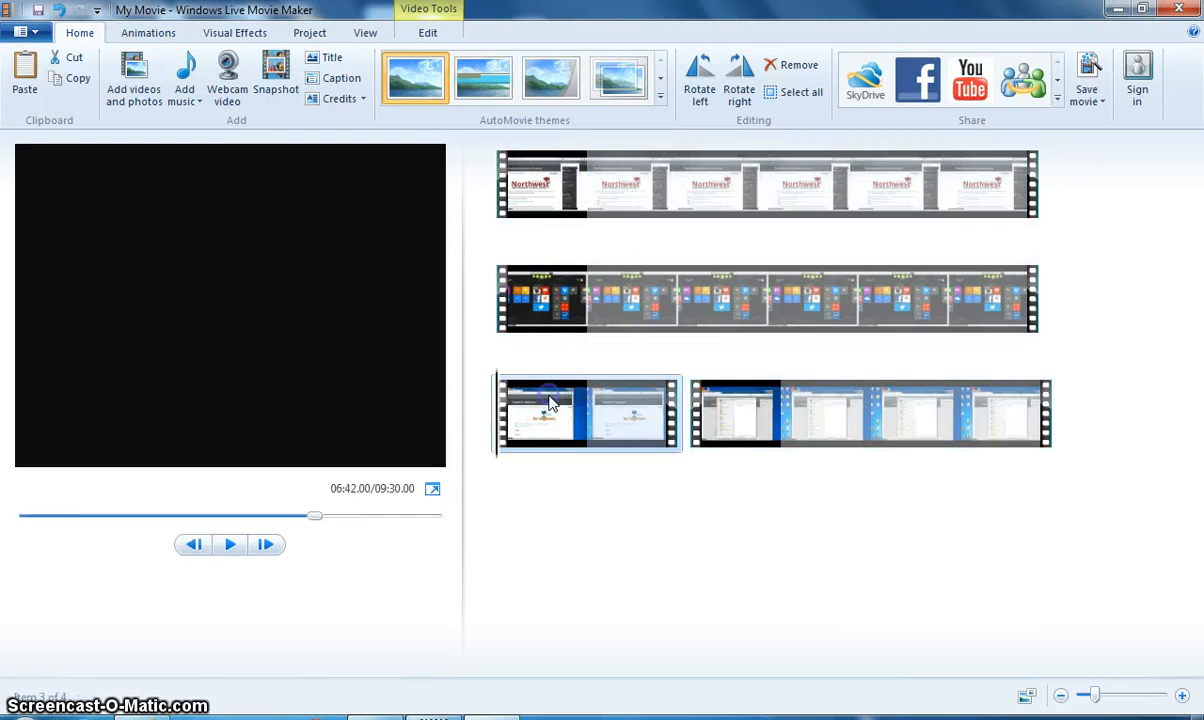
click(550, 408)
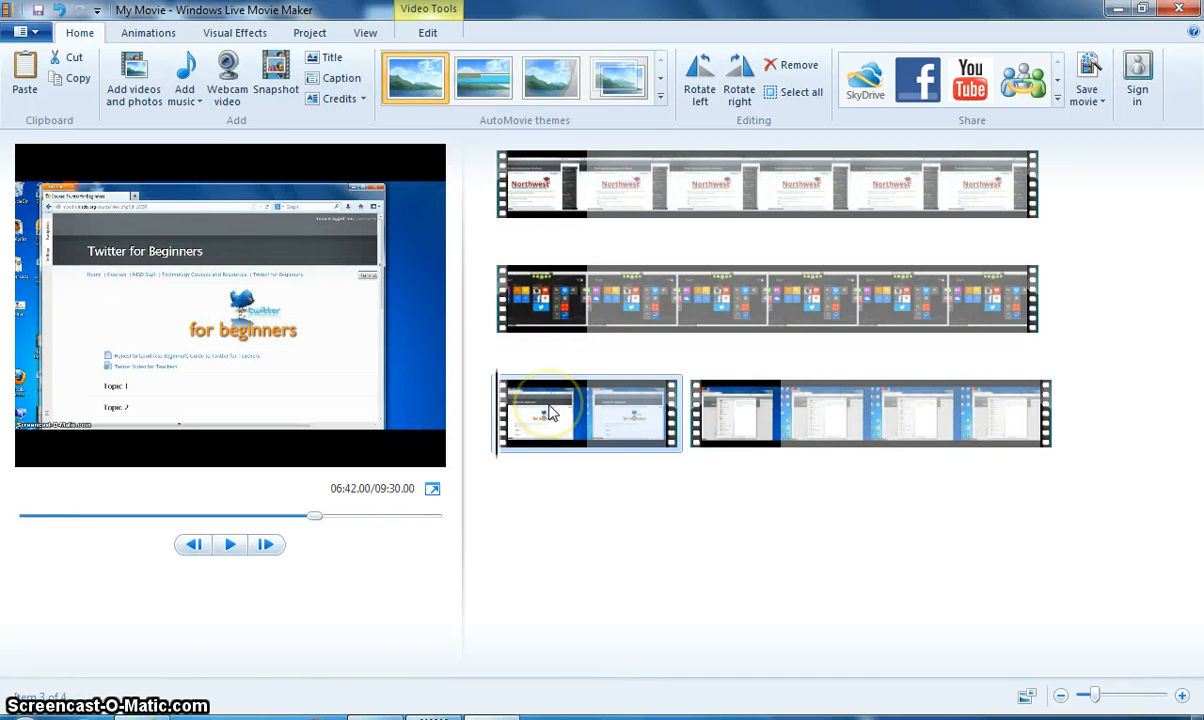
drag(533, 284, 502, 180)
click(668, 224)
click(565, 183)
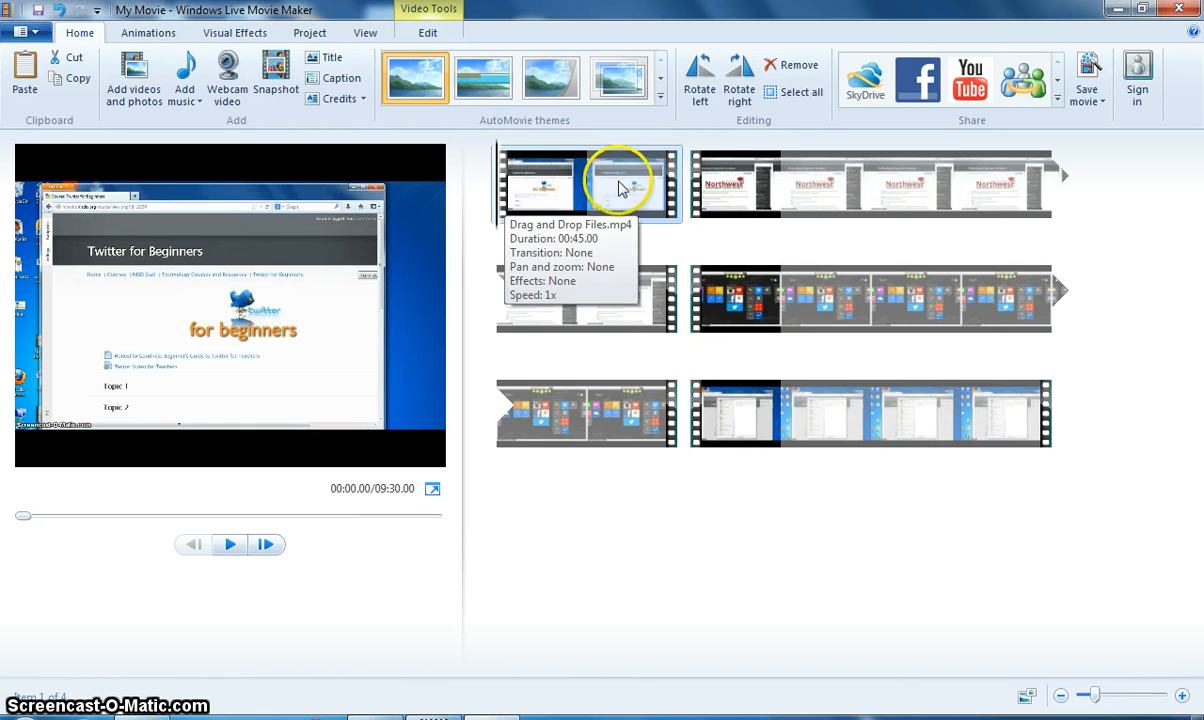
- Move the Drag and Drop Into a Folder.mp4 clip ahead of the Core Apps on Tablet.mp4 clip
click(745, 392)
drag(745, 392, 697, 318)
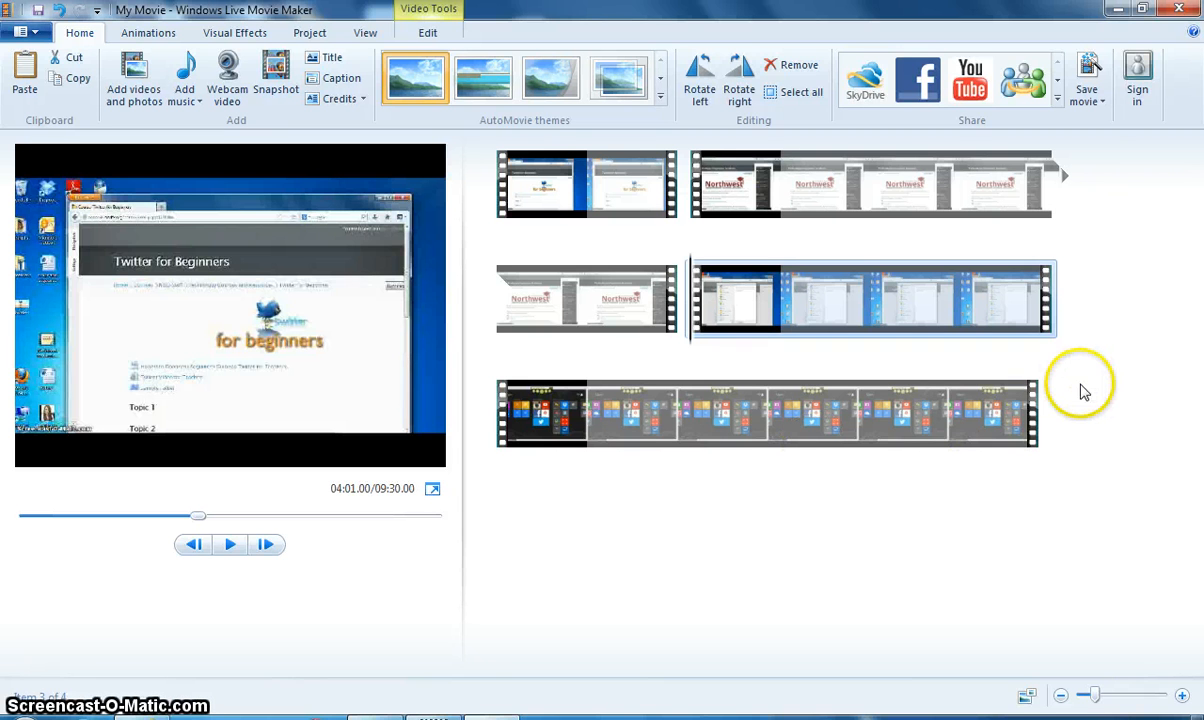
click(1085, 105)
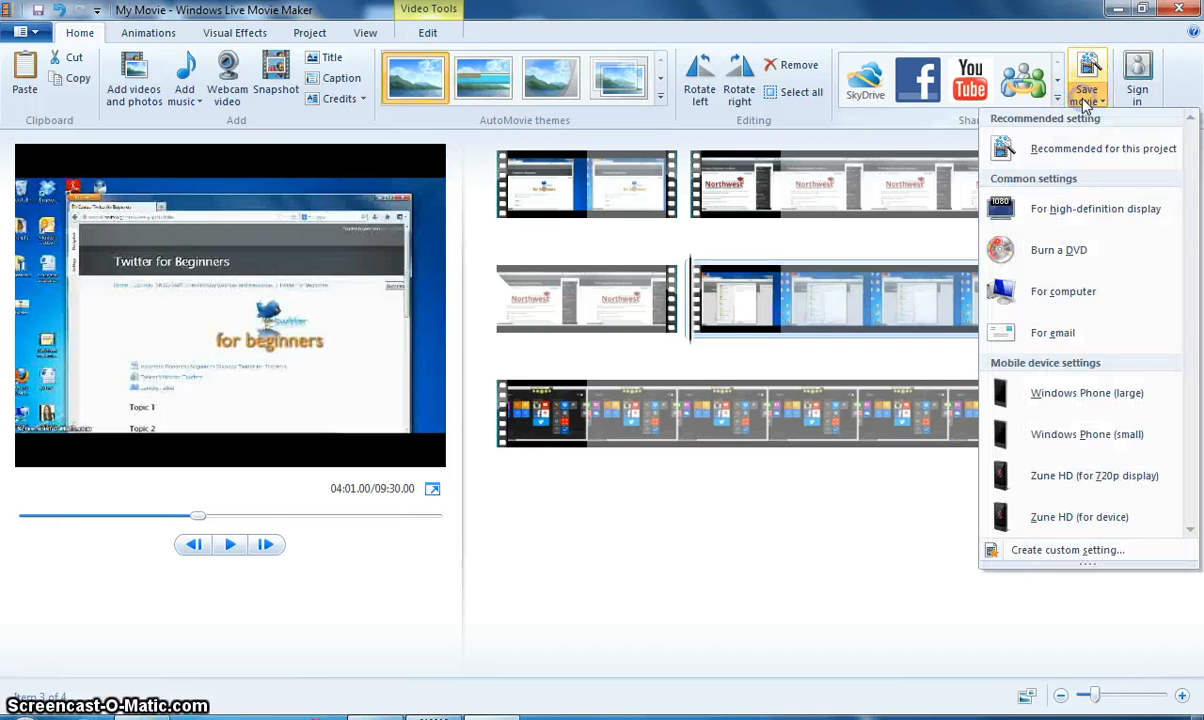
click(811, 560)
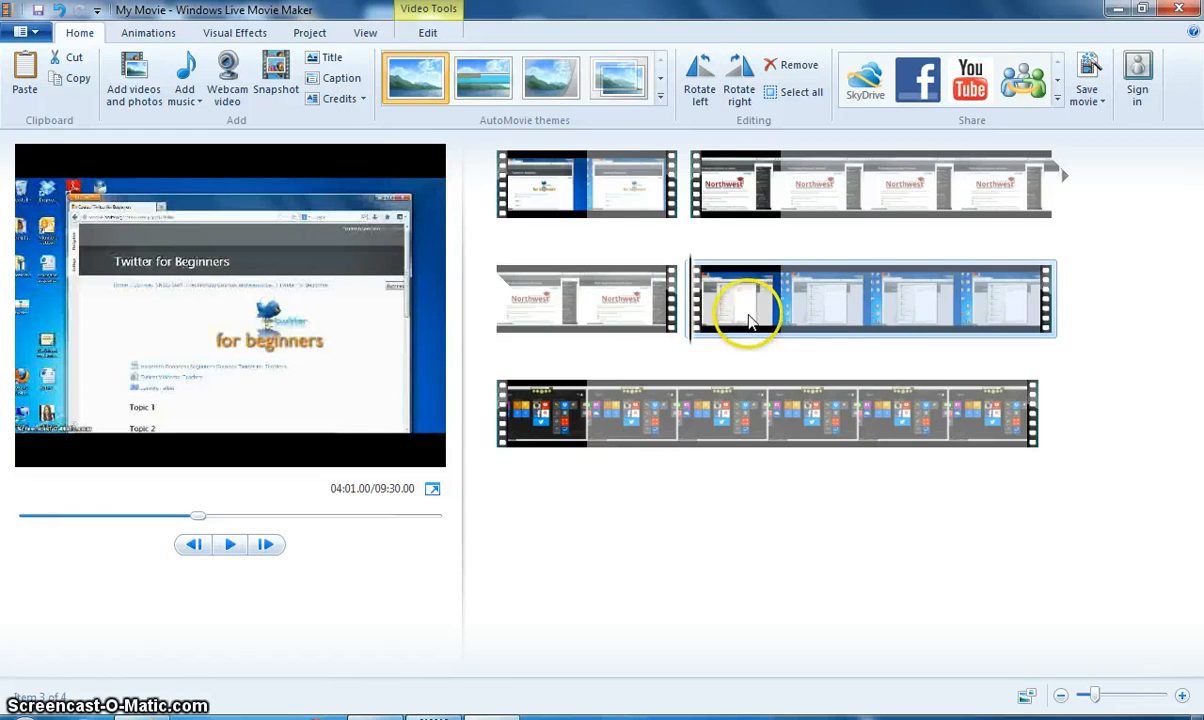
- Play the Drag and Drop Into a Folder.mp4 clip to 04:05.33 in the movie and split it there
click(230, 545)
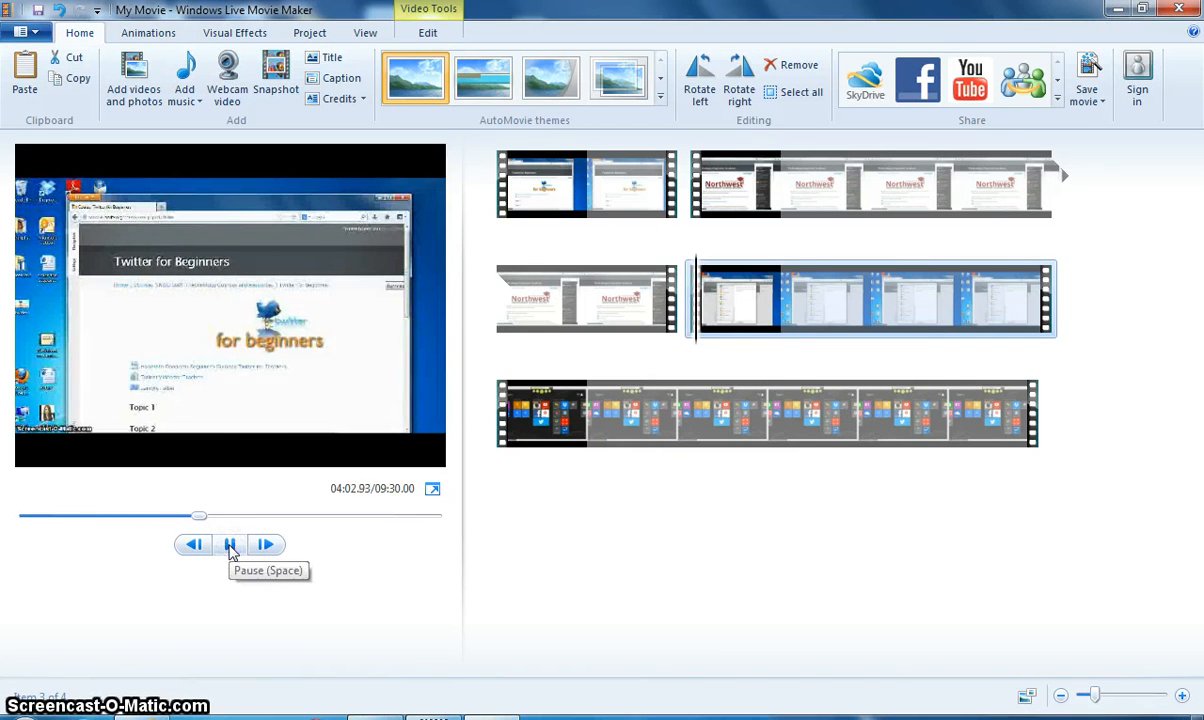
click(230, 548)
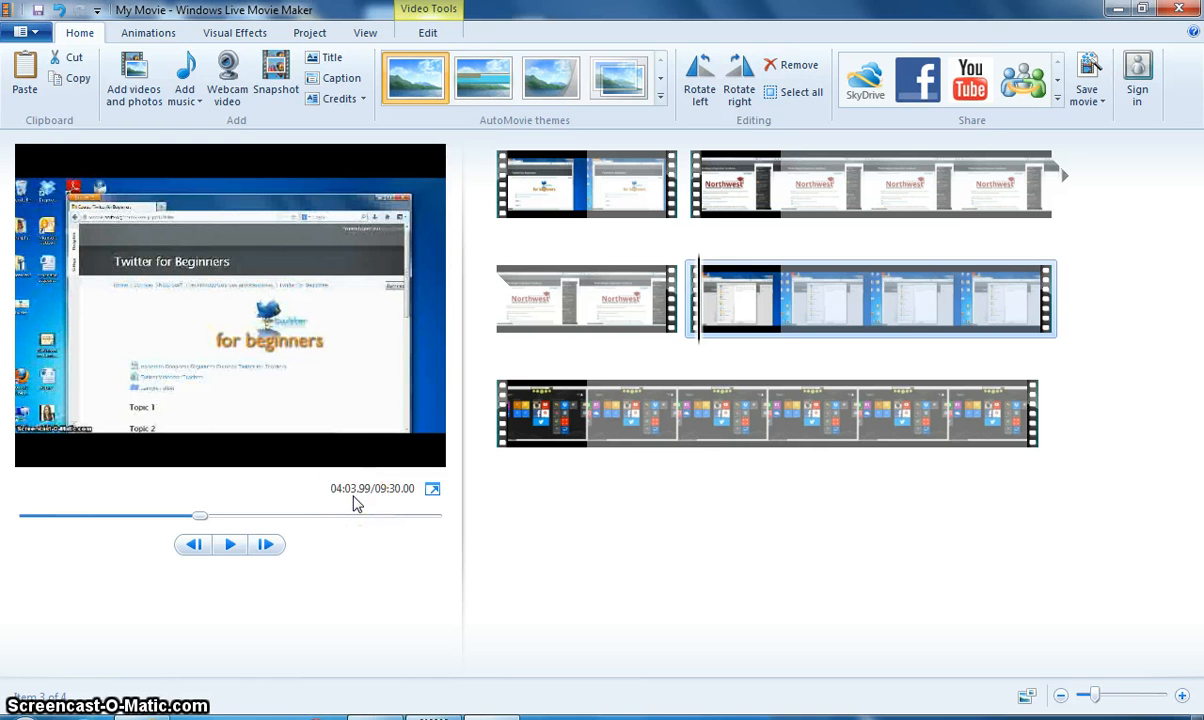
click(353, 495)
click(433, 27)
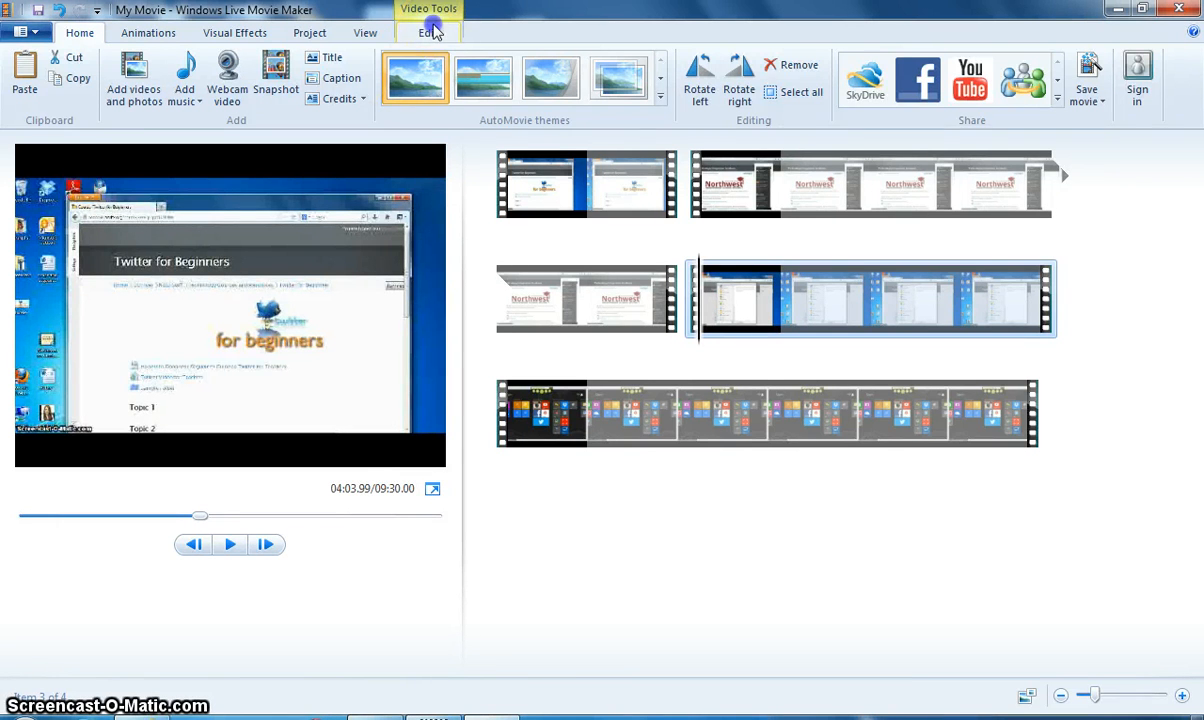
click(229, 546)
click(229, 546)
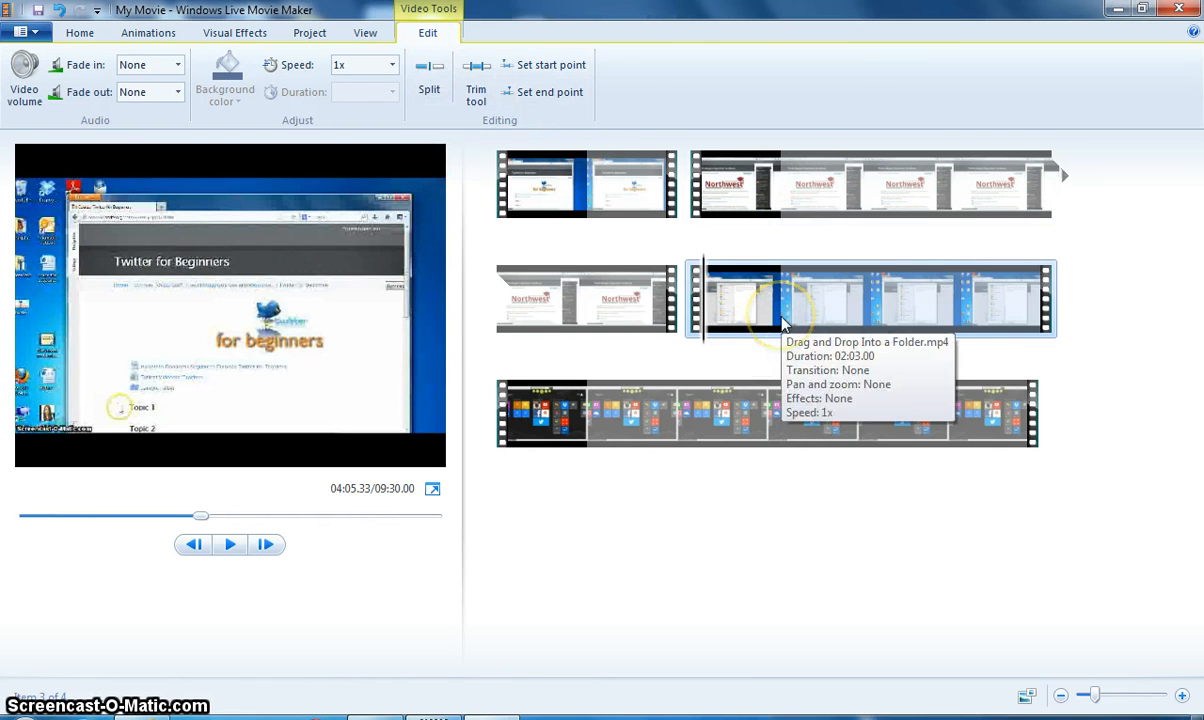
click(425, 80)
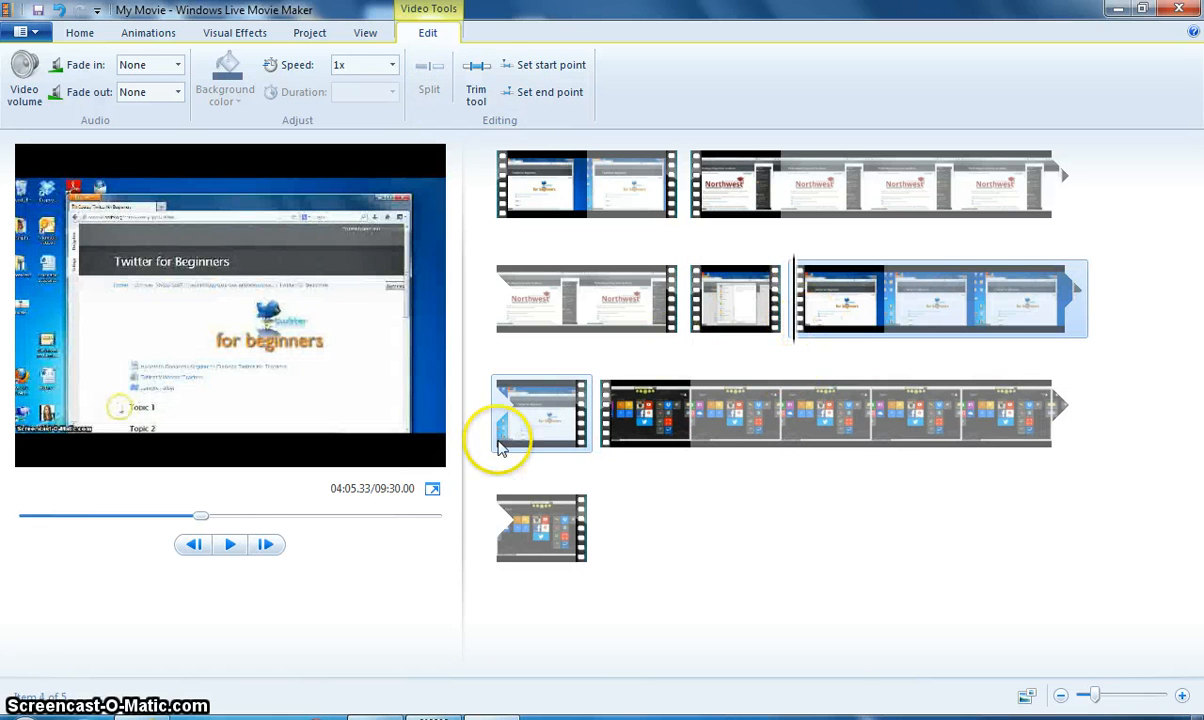
- Play the remaining part of the split clip to 04:10.21 and split it again at that point
click(236, 546)
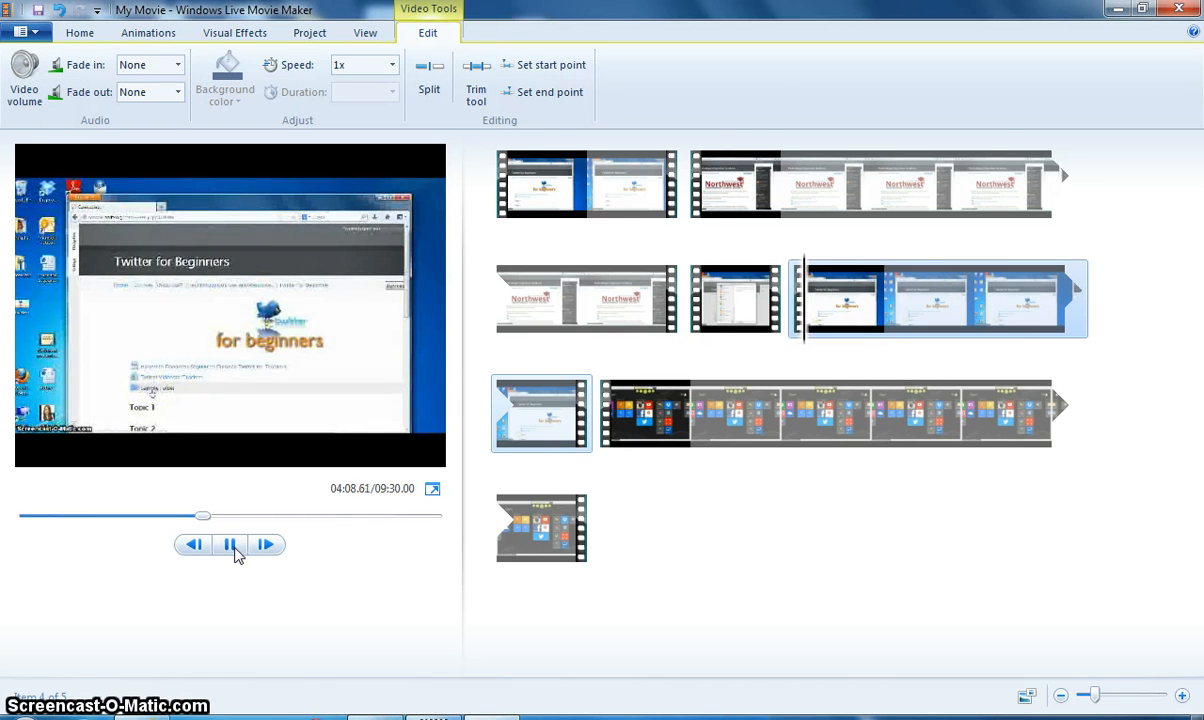
click(236, 549)
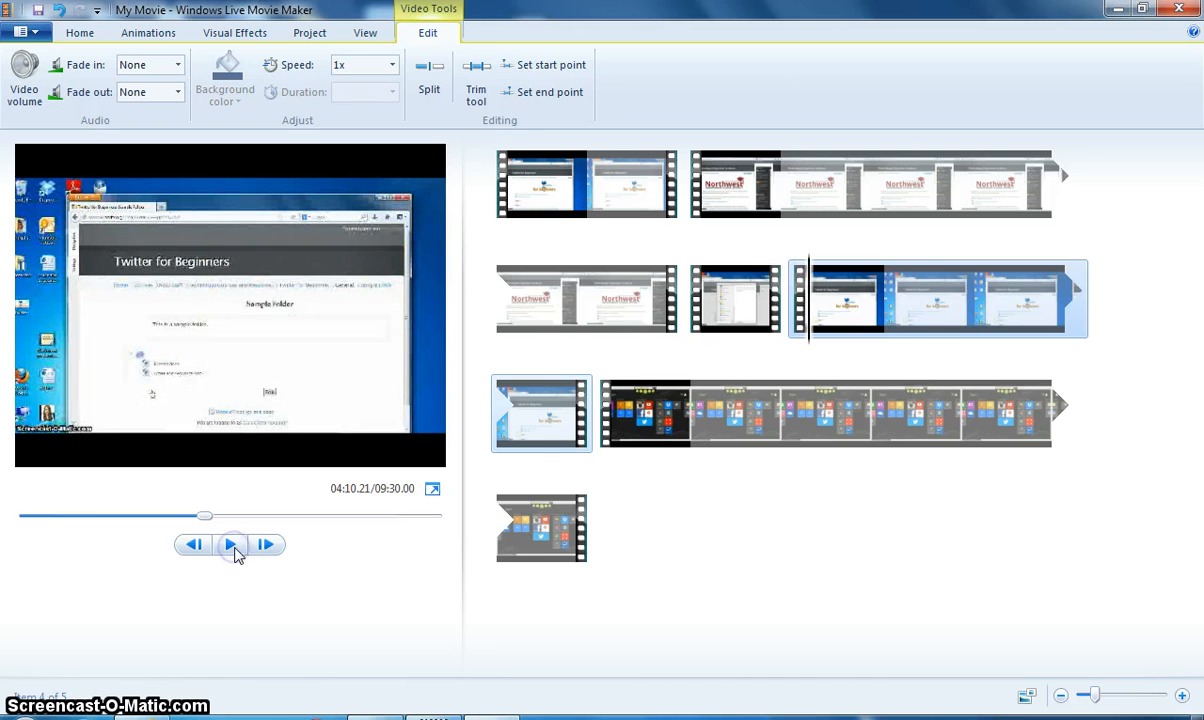
click(412, 100)
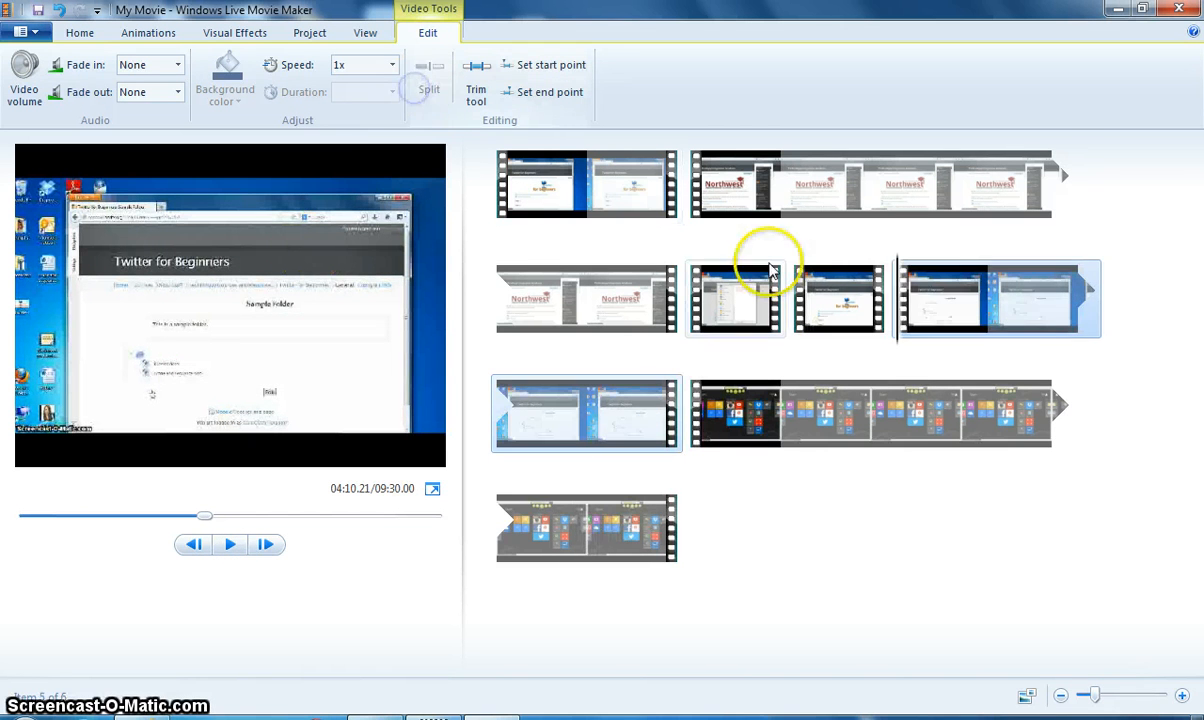
- Delete the short middle segment between the two splits of the Drag and Drop Into a Folder.mp4 clip
click(845, 298)
key(Delete)
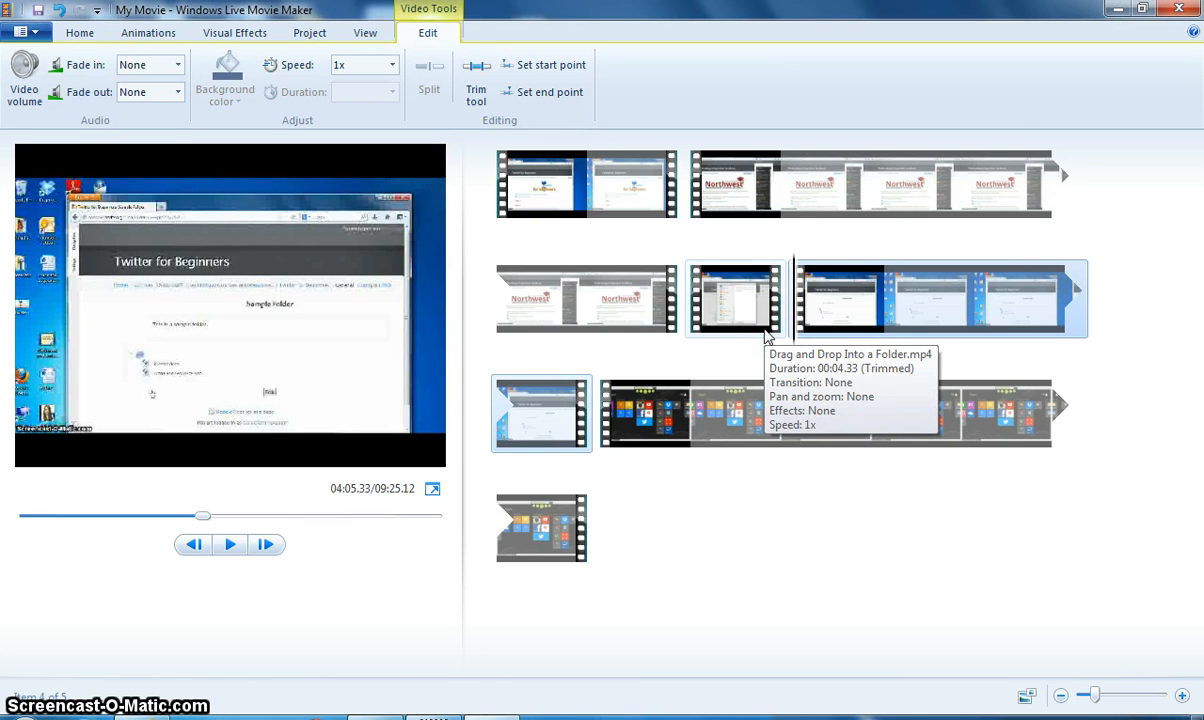
click(786, 347)
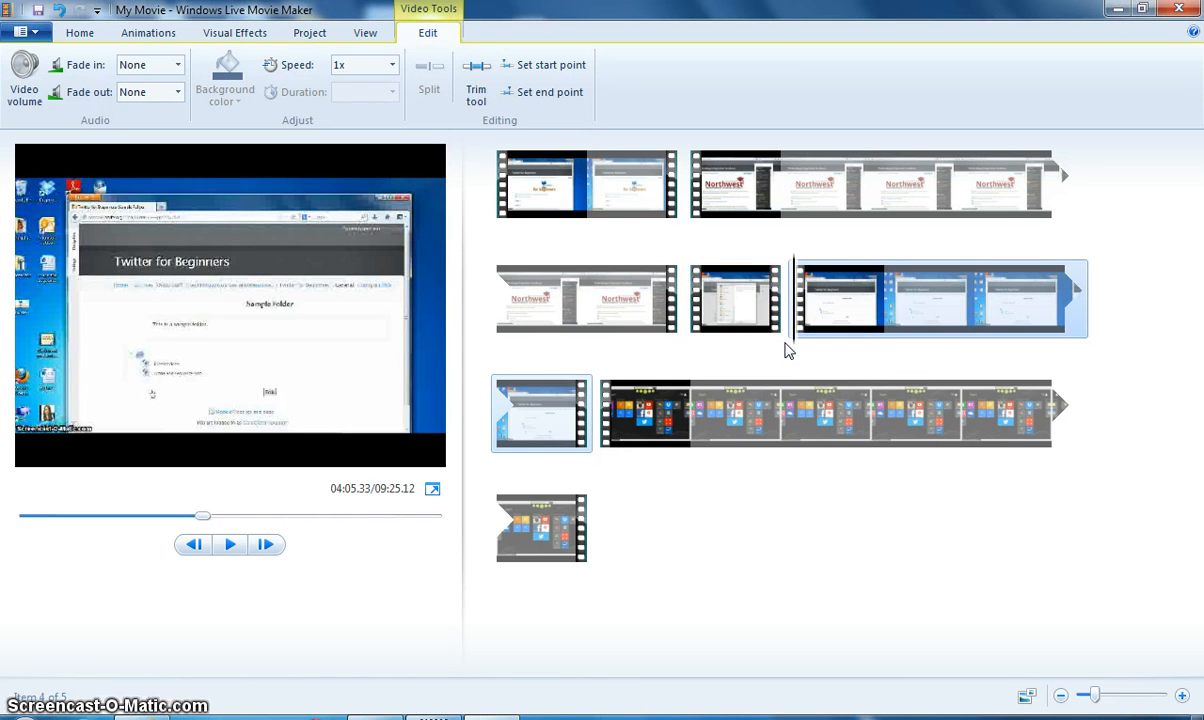
click(490, 248)
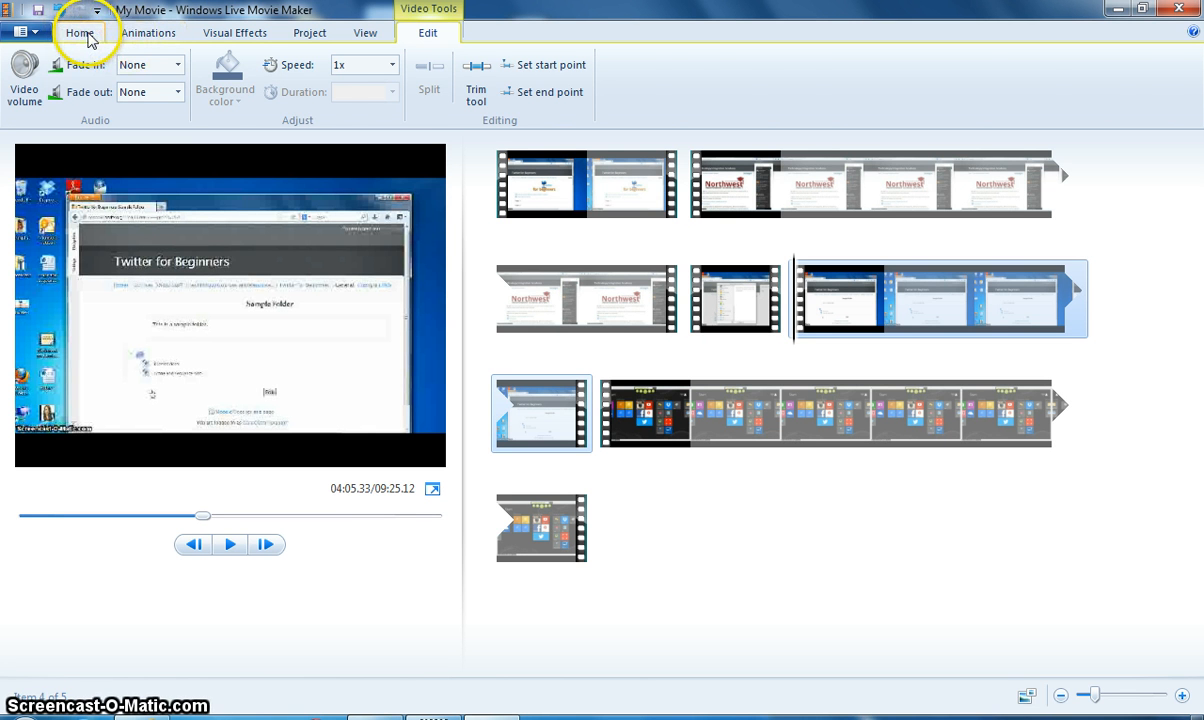
- Add a title screen before the first clip, Drag and Drop Files.mp4, leaving its text as My Movie
click(84, 34)
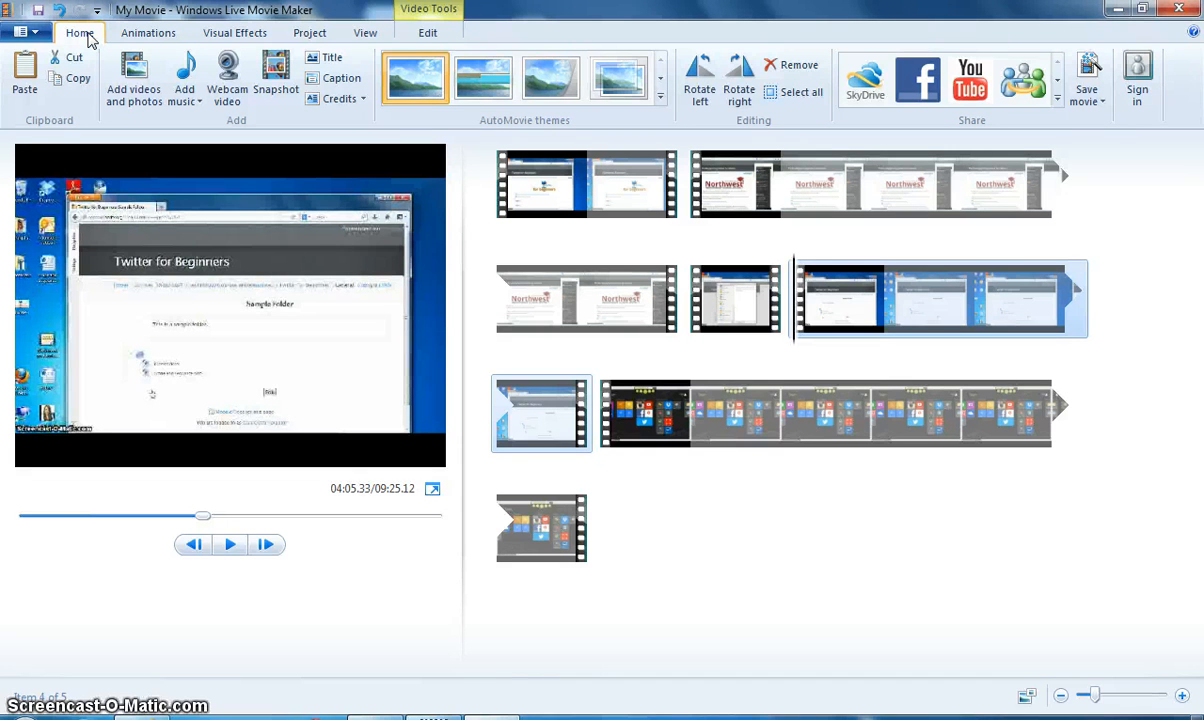
click(490, 186)
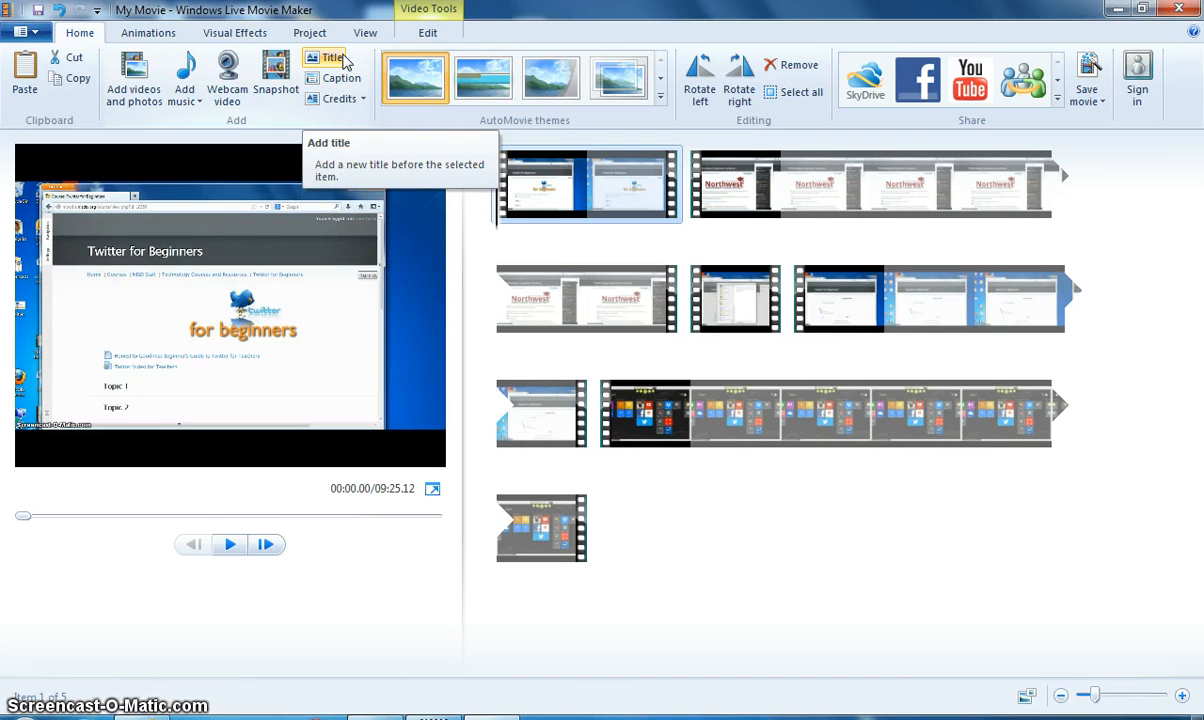
click(338, 58)
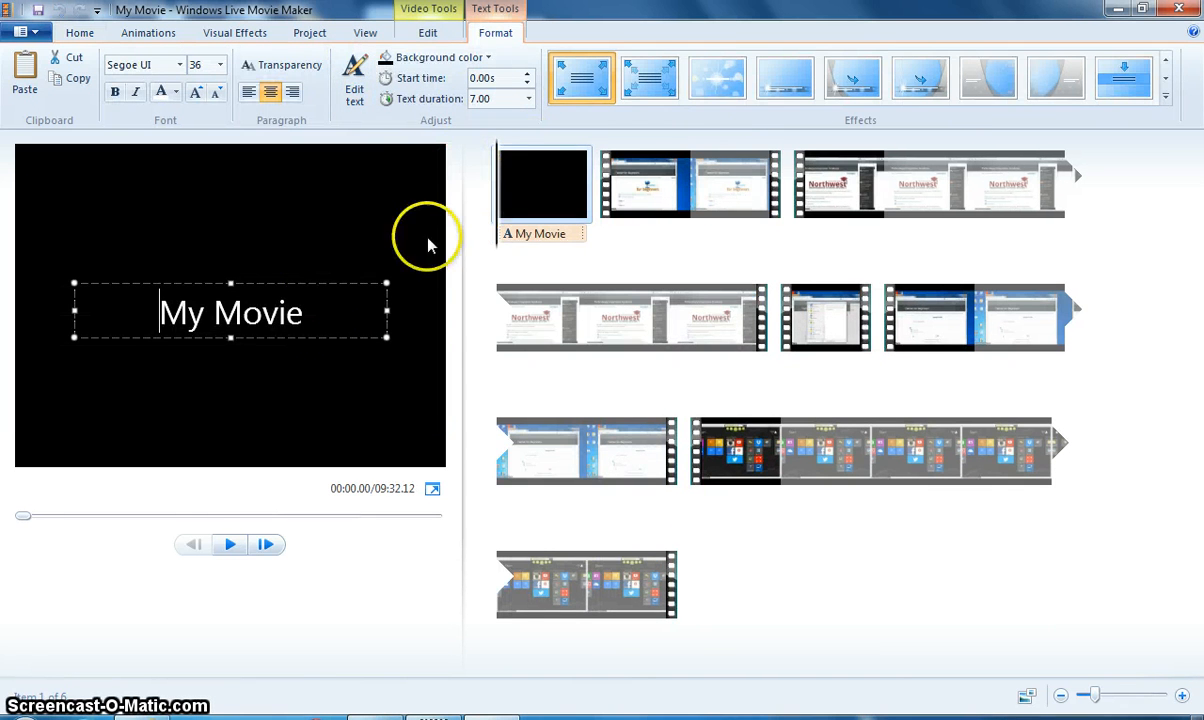
drag(305, 313, 145, 311)
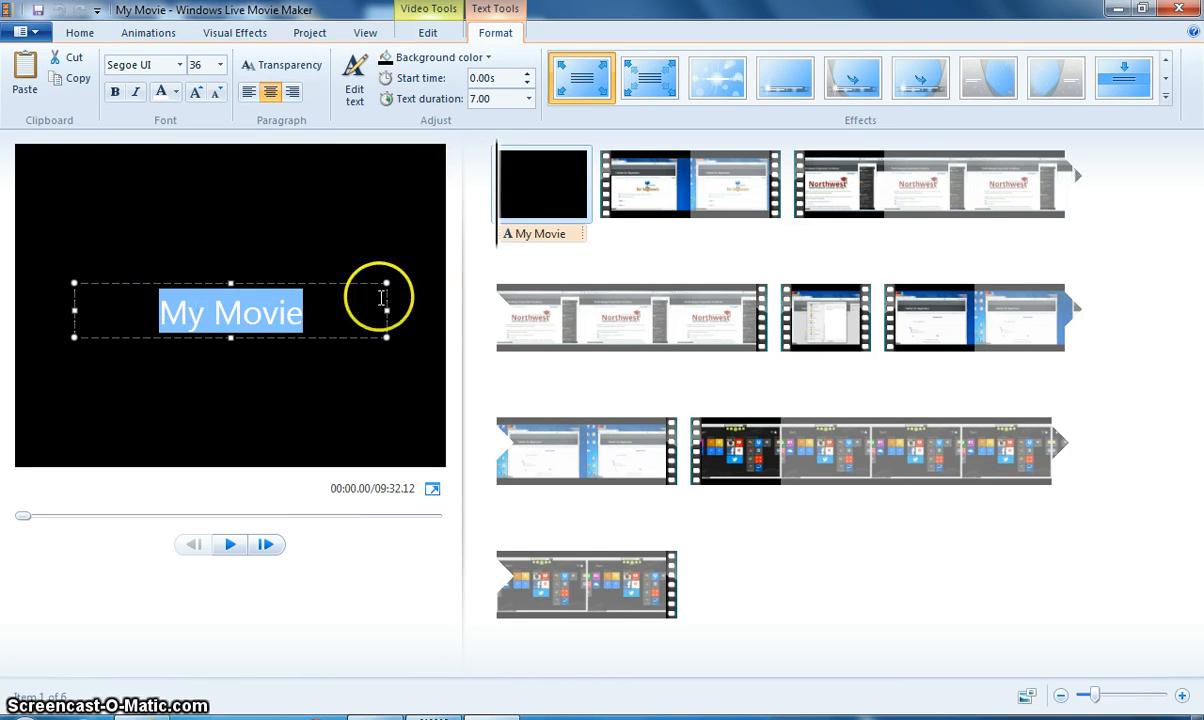
click(381, 297)
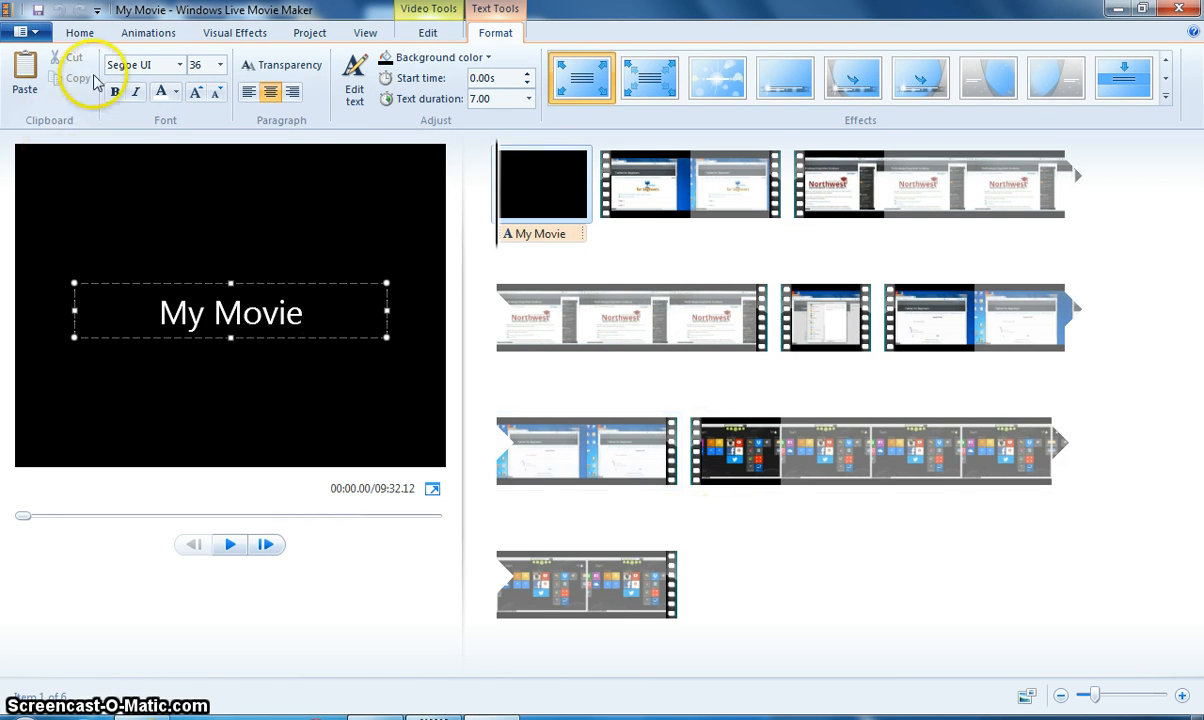
- Add a credits screen after the last clip of the movie, keeping its default CREDITS text
click(80, 33)
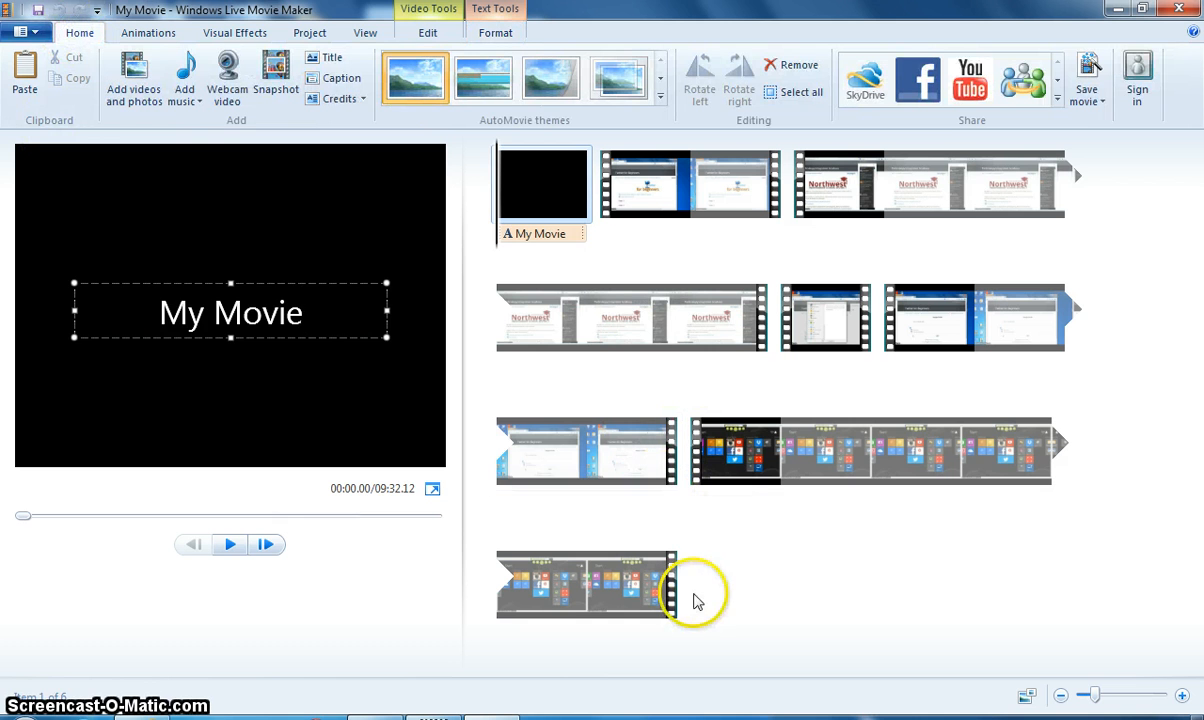
click(693, 597)
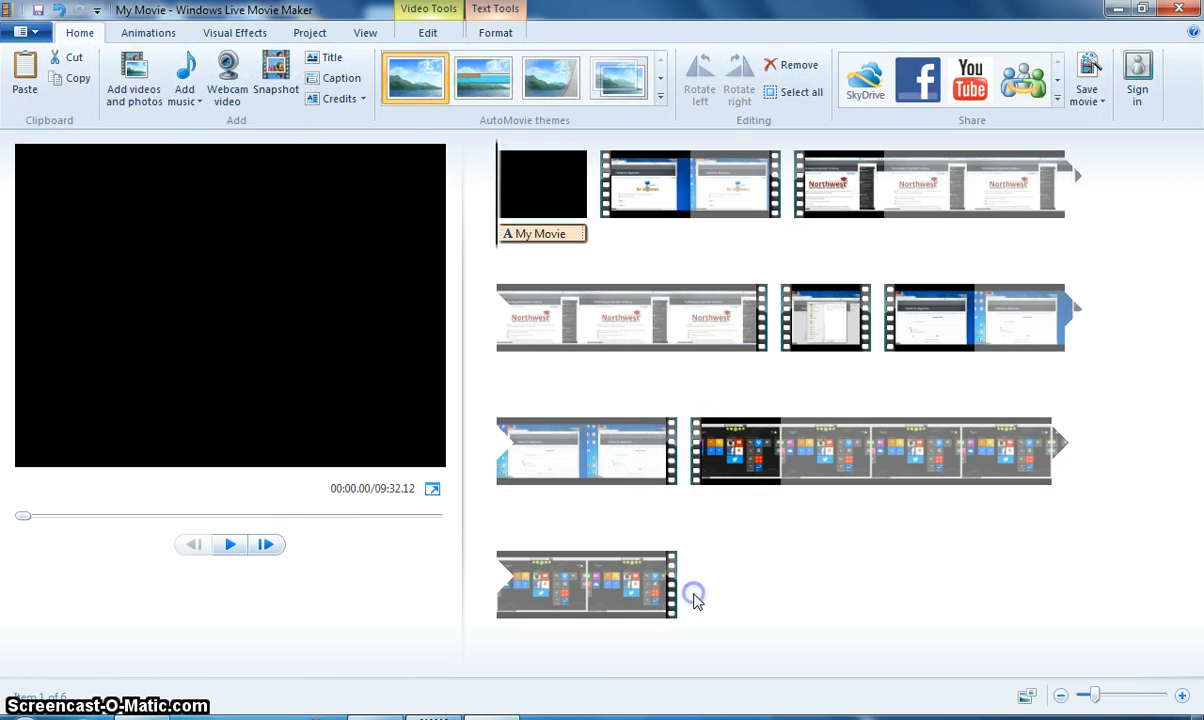
click(360, 99)
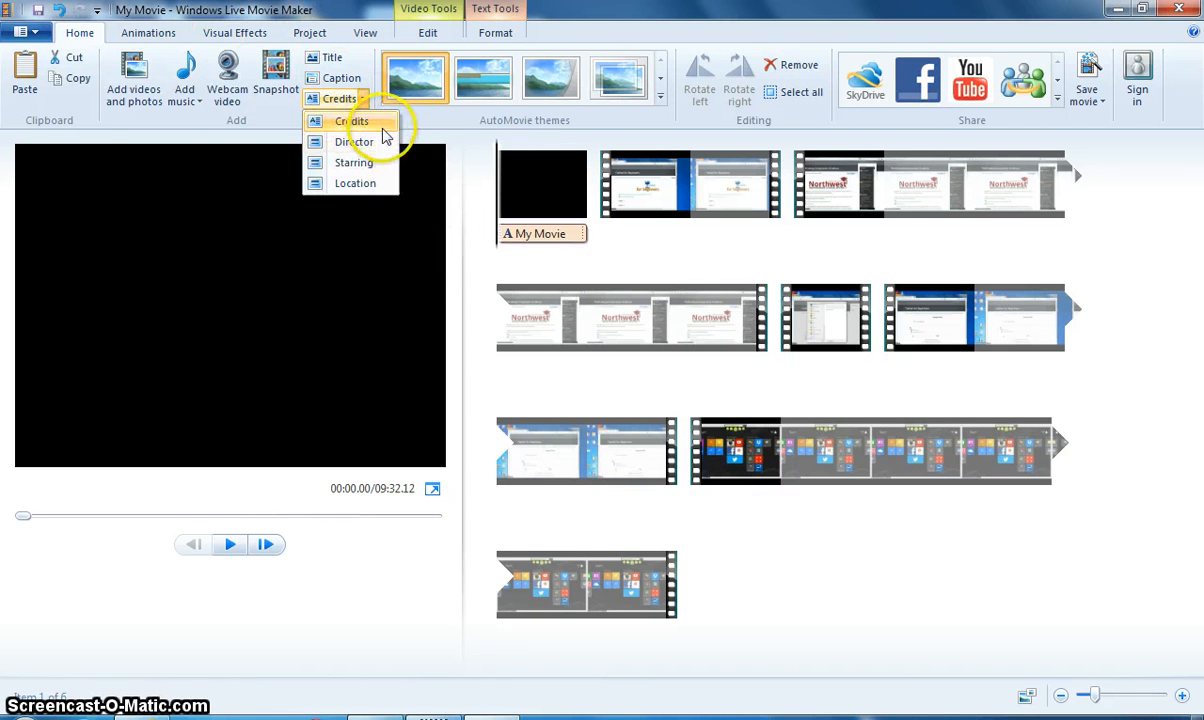
click(378, 121)
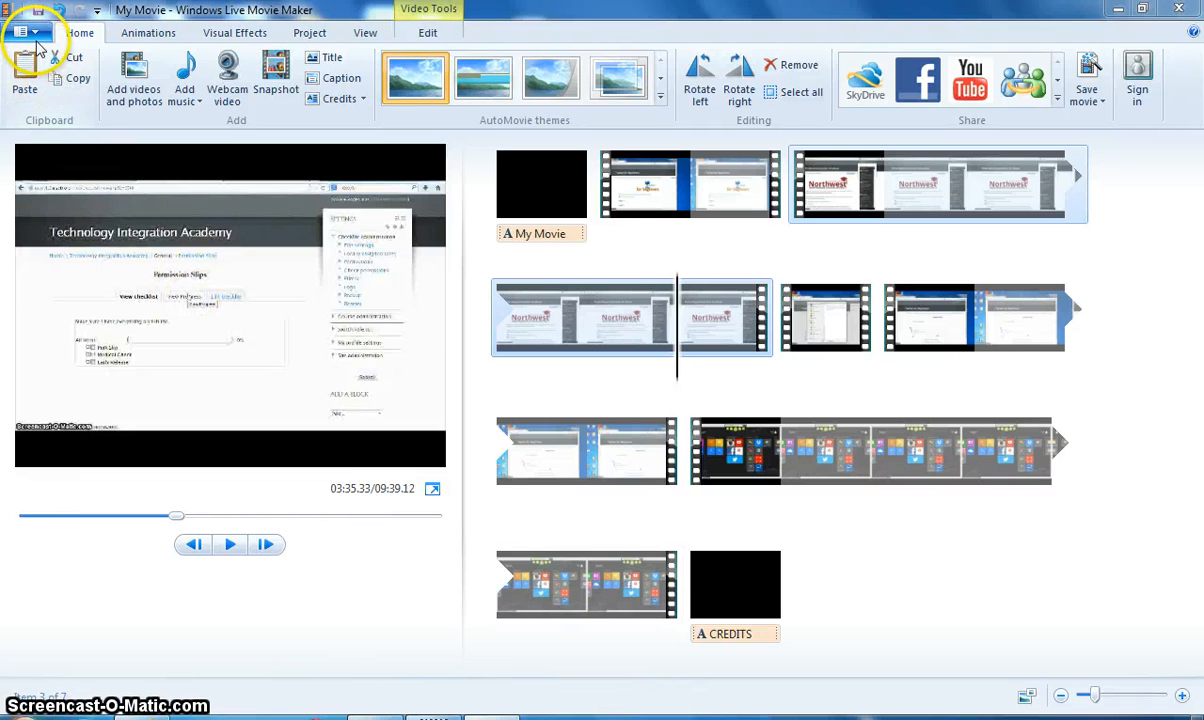
click(34, 36)
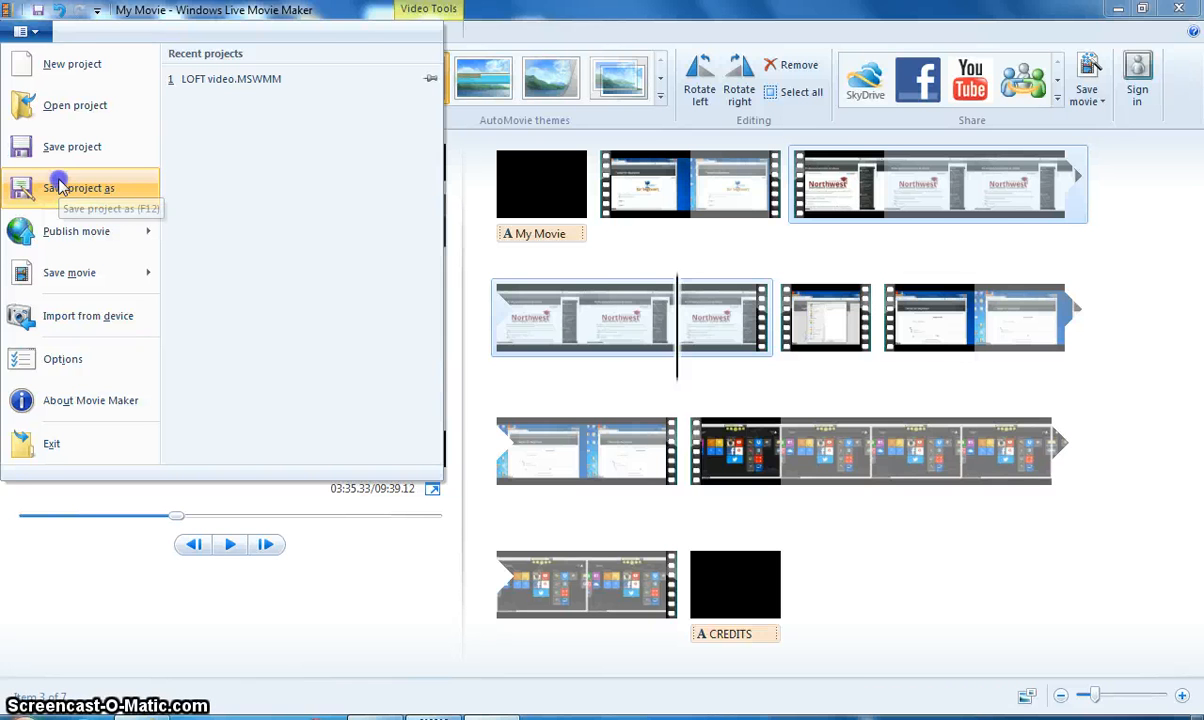
click(60, 188)
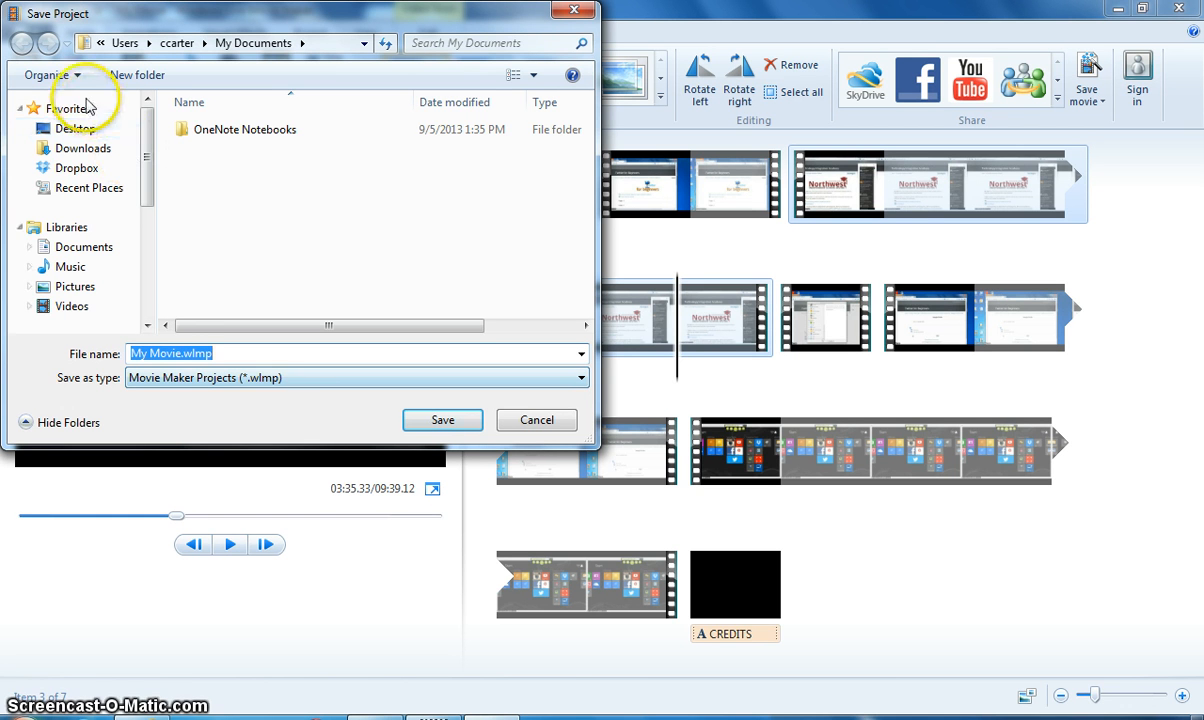
click(100, 128)
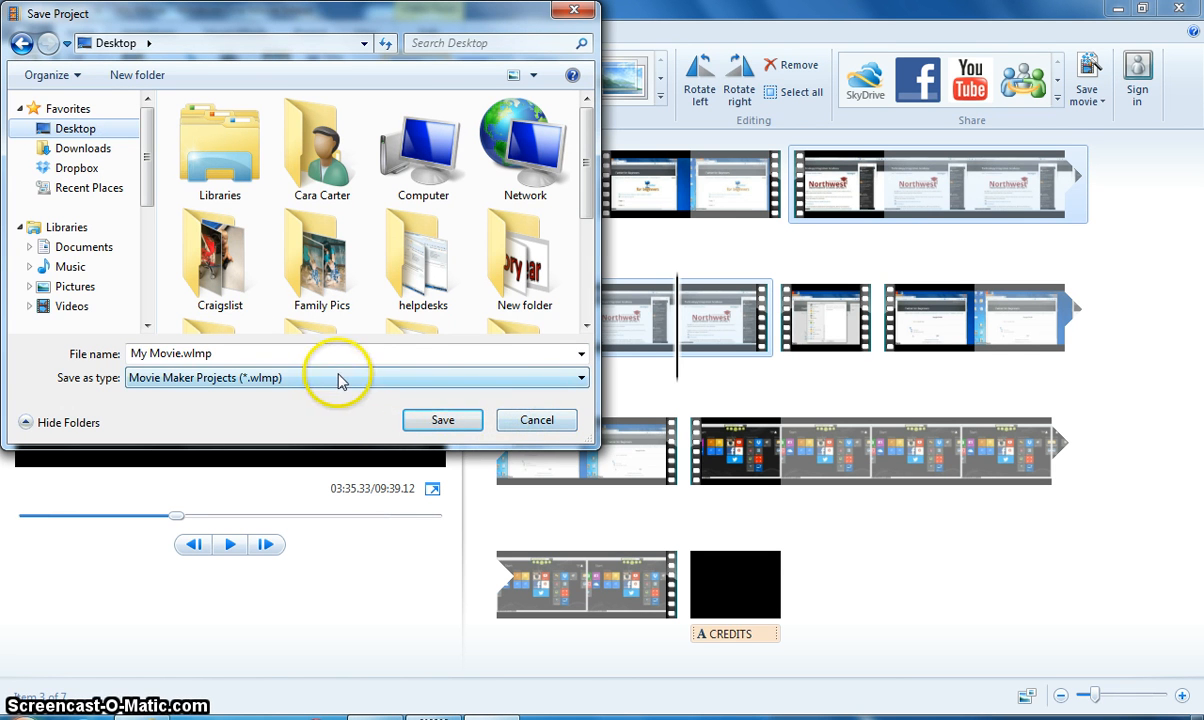
click(540, 424)
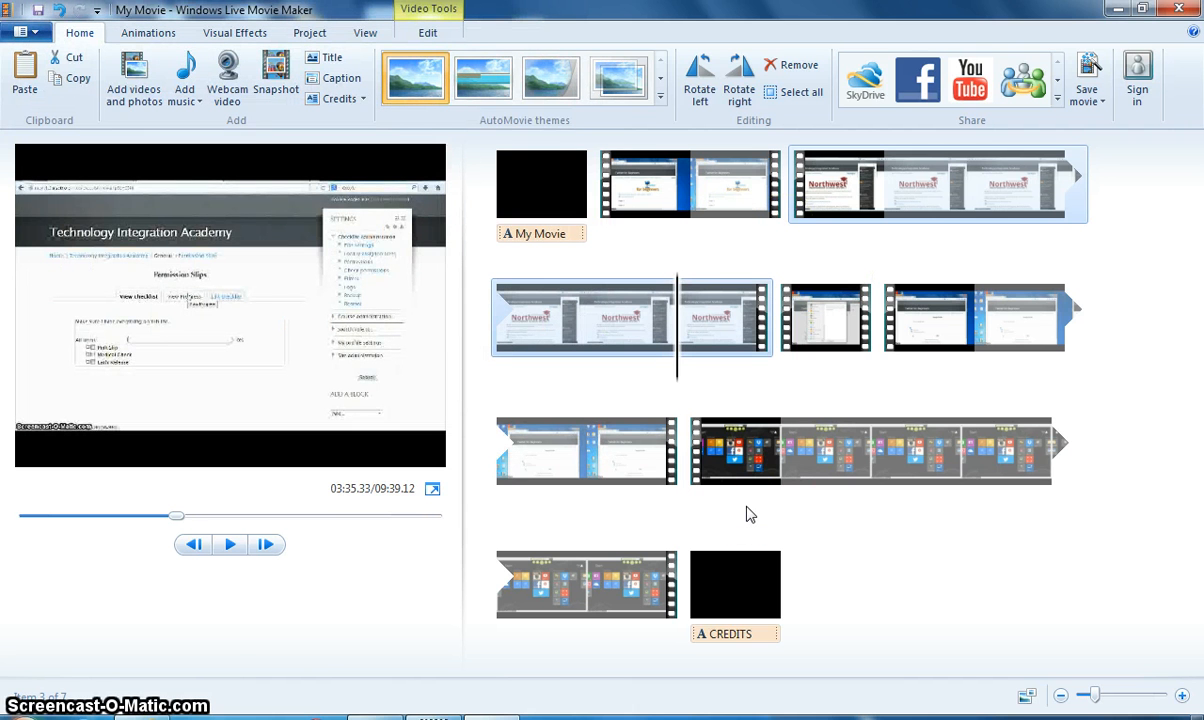
- Save the project to the Desktop as My Movie.wlmp in the Movie Maker Projects format
click(22, 34)
click(52, 160)
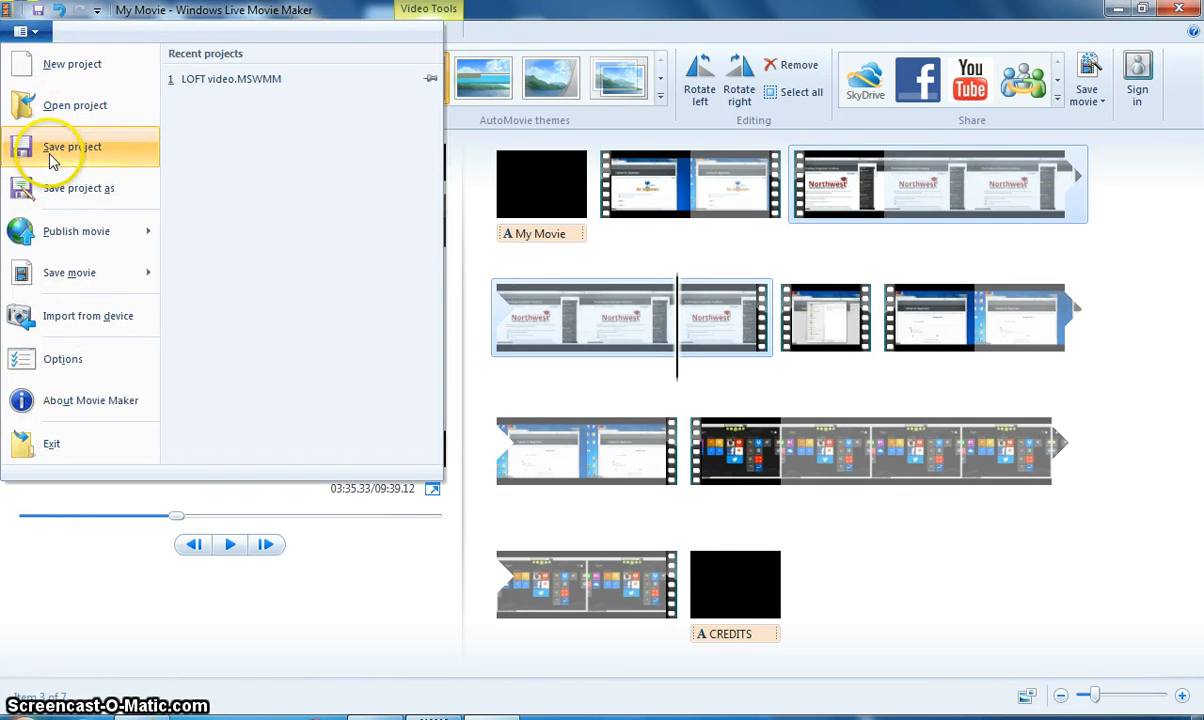
click(55, 188)
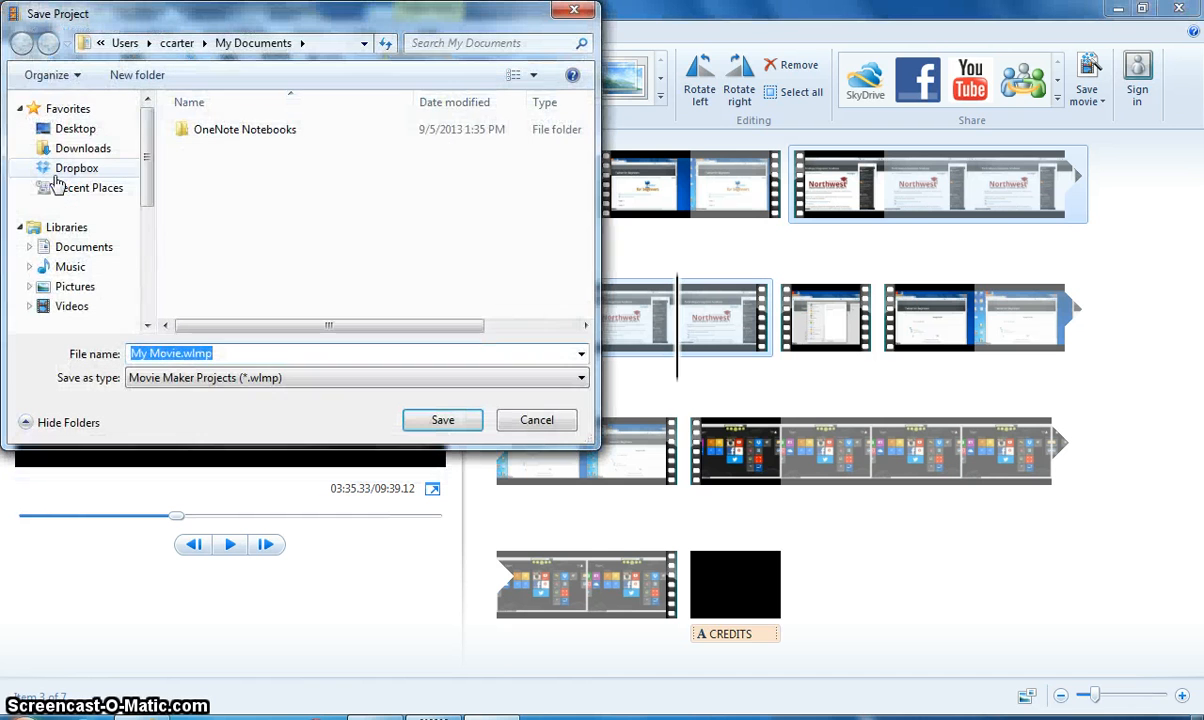
click(62, 128)
click(236, 352)
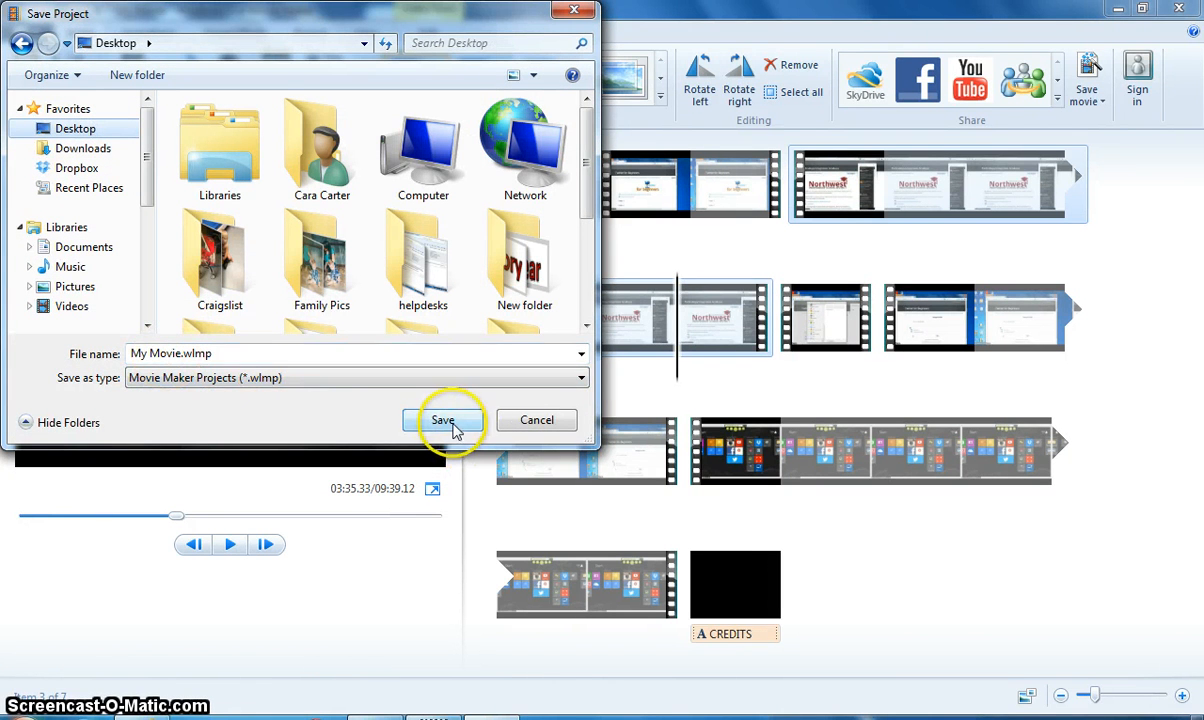
click(448, 422)
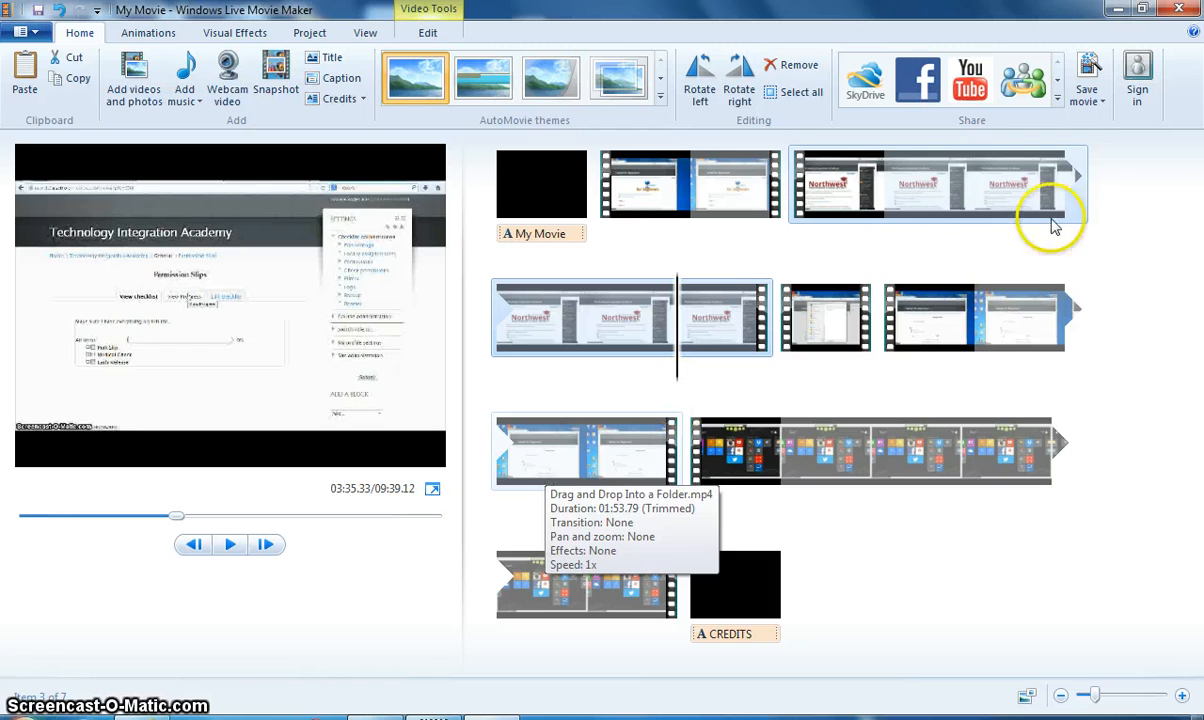
click(1099, 104)
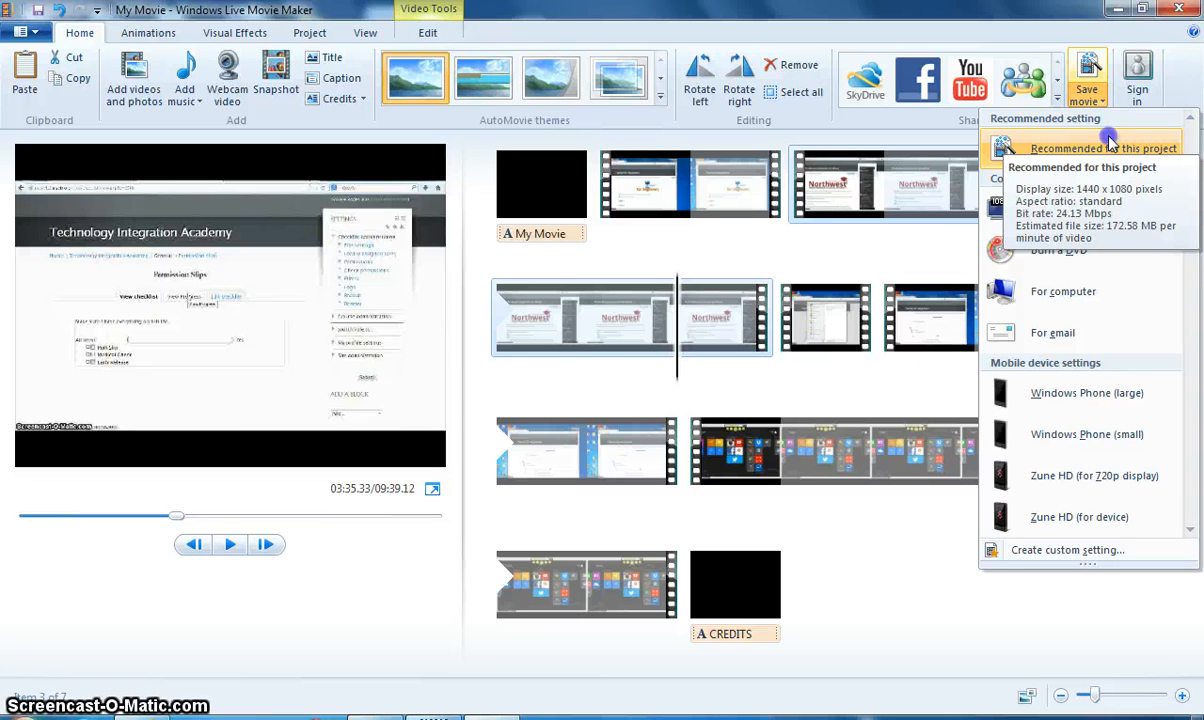
click(1108, 146)
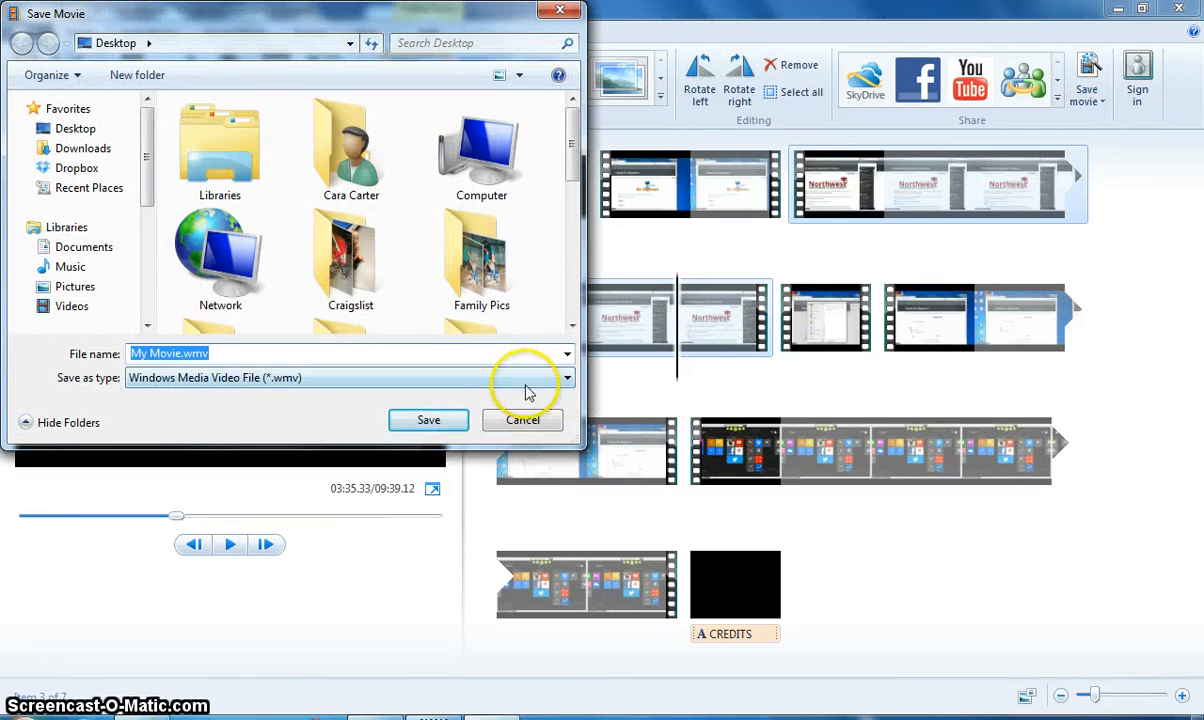
click(524, 418)
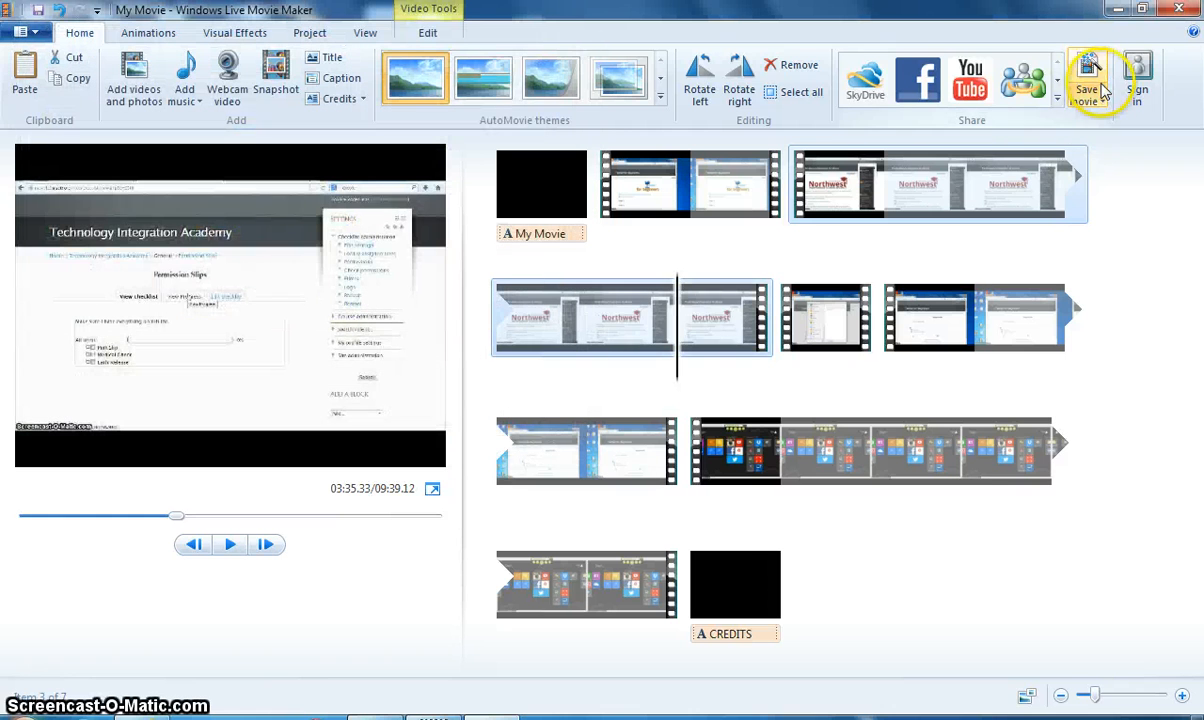
- Export the movie with the recommended setting for this project to the Desktop as My Movie.wmv
click(1102, 93)
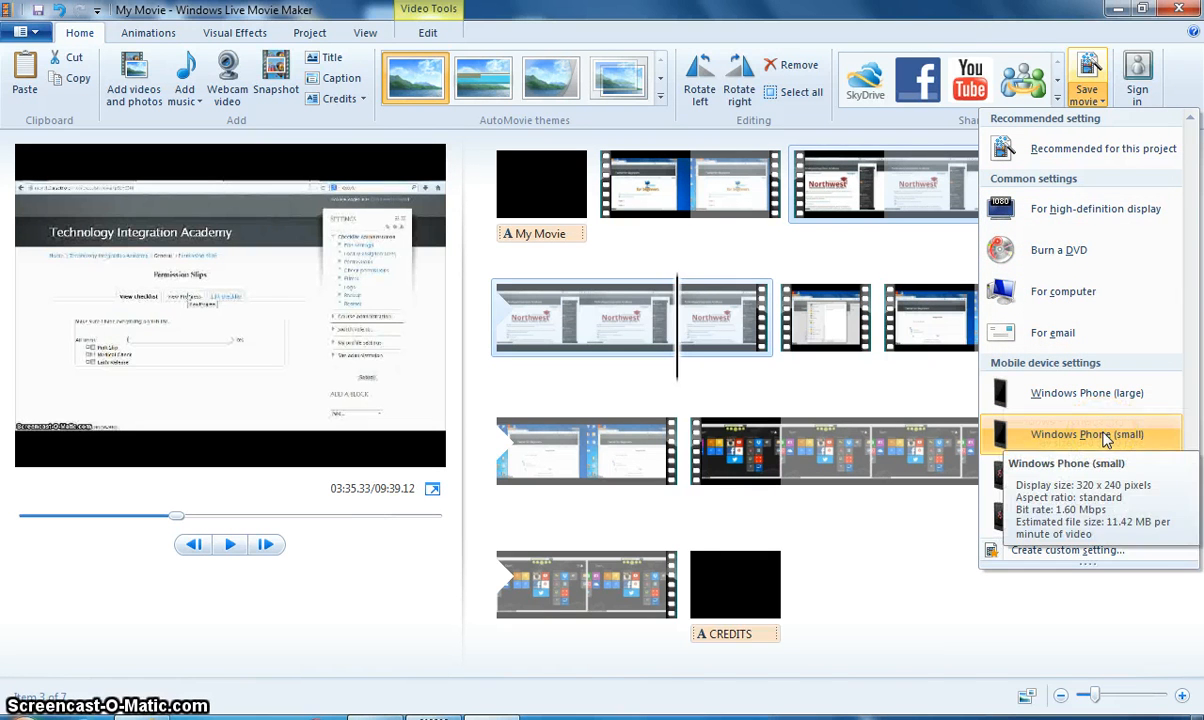
click(1122, 167)
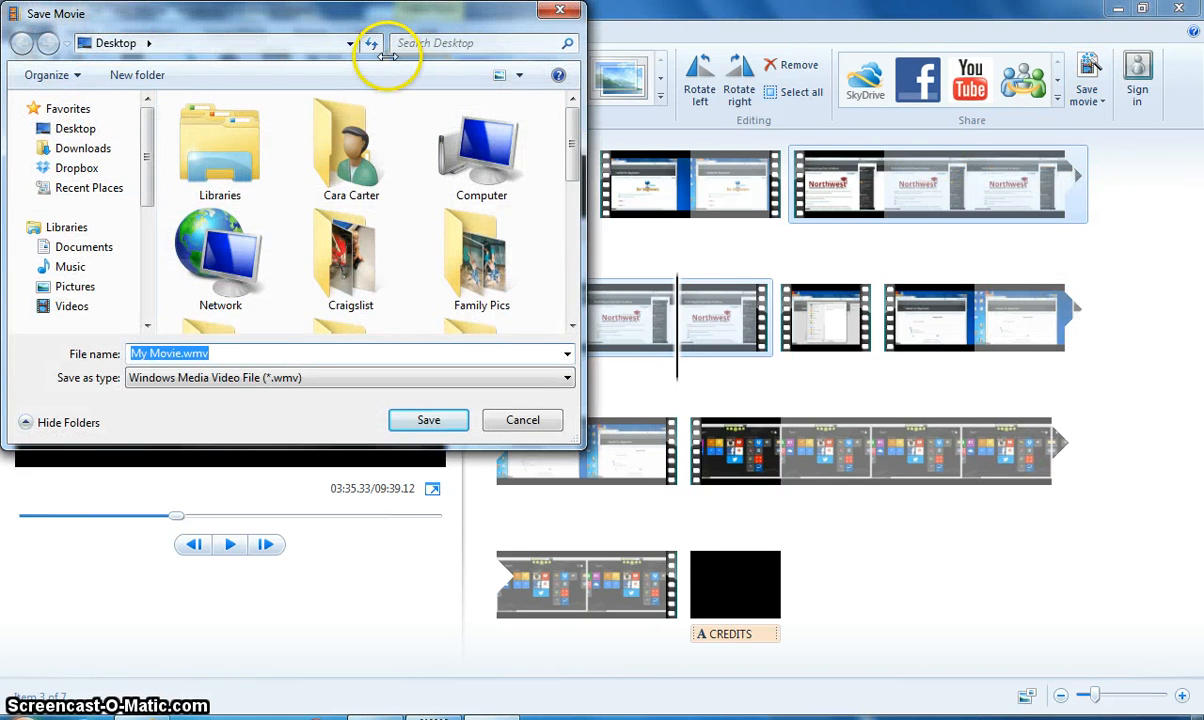
click(76, 127)
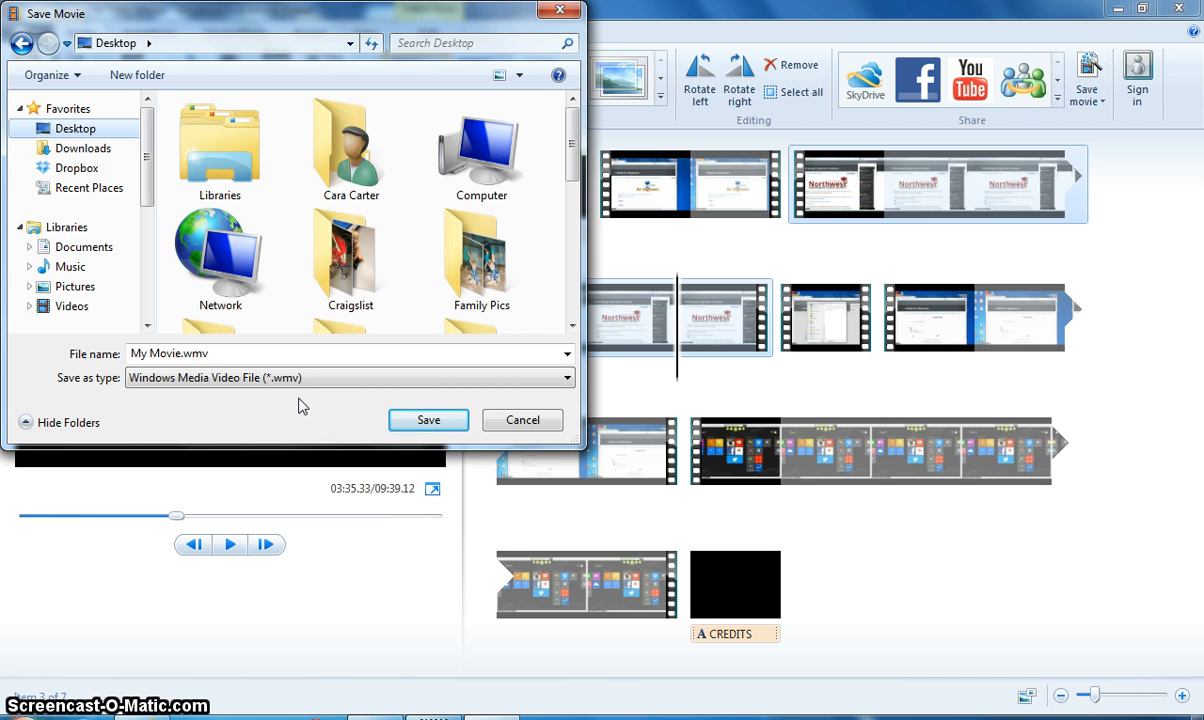
click(428, 421)
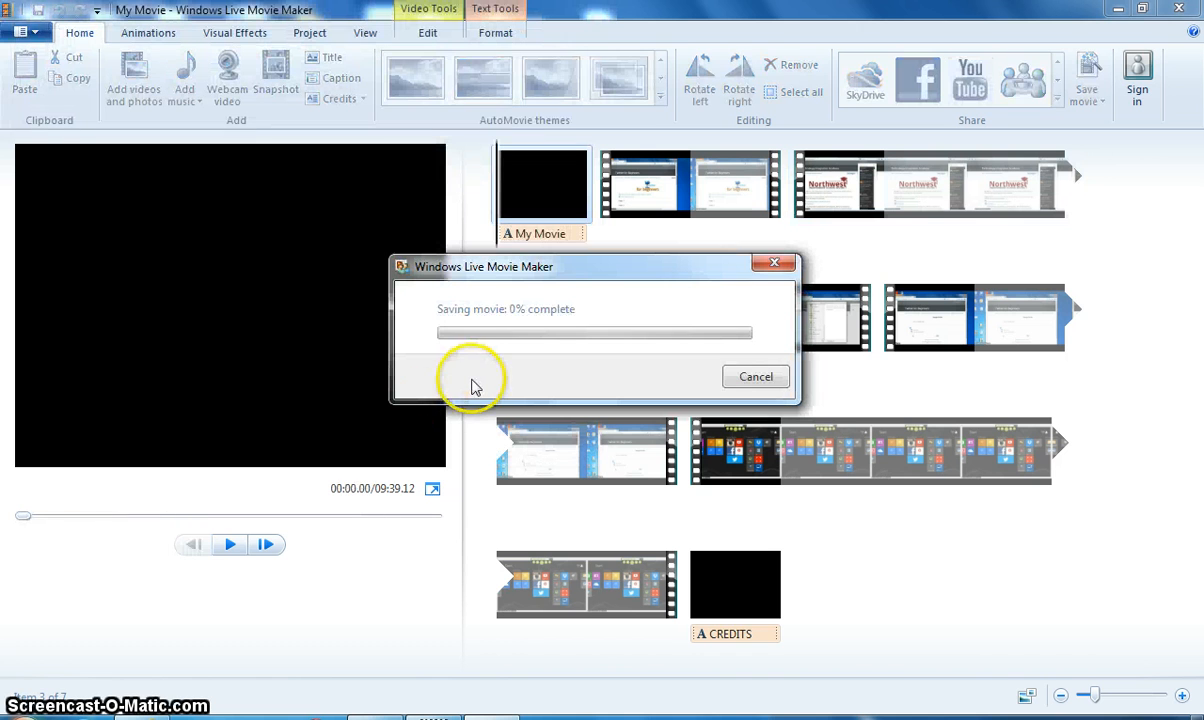